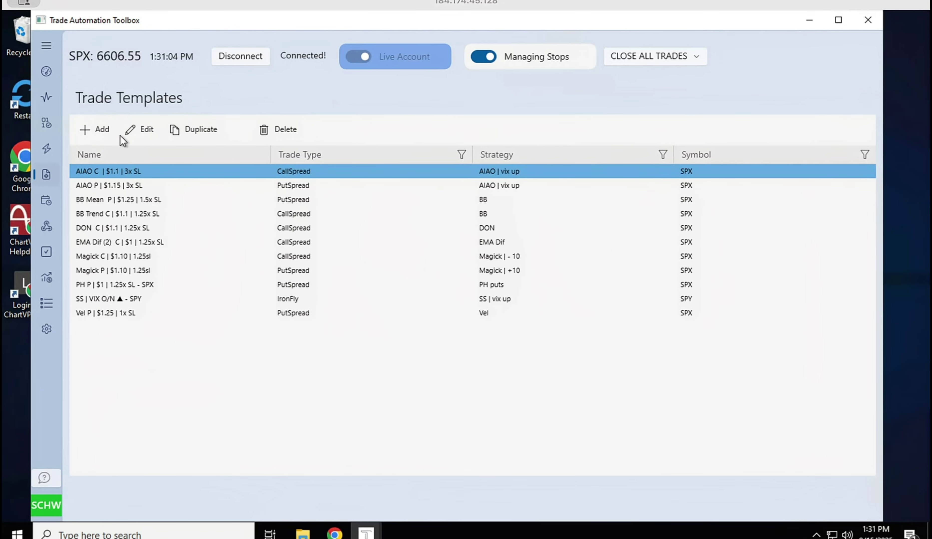
# - Add a new trade template and name it "test 123 | delta 30 | sl 2x"
pyautogui.click(95, 135)
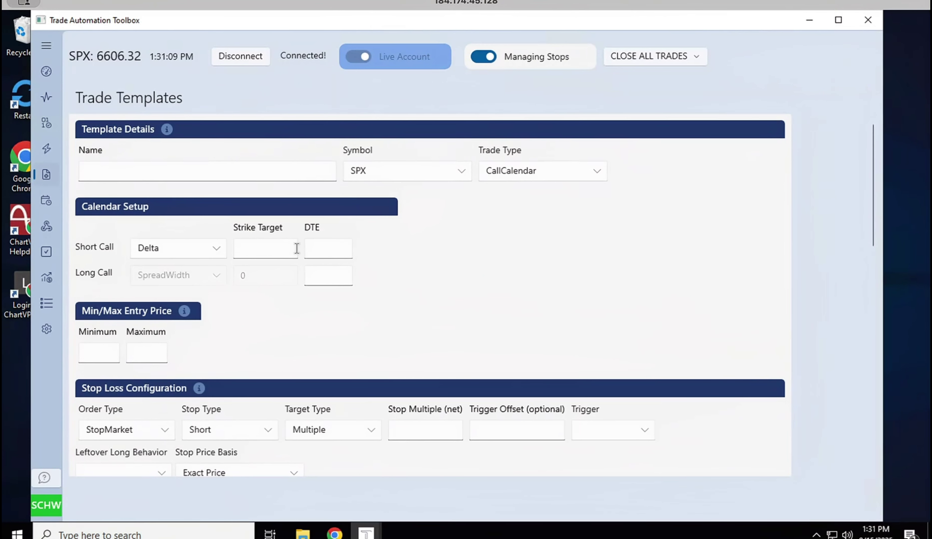
pyautogui.click(160, 173)
pyautogui.write('test 123')
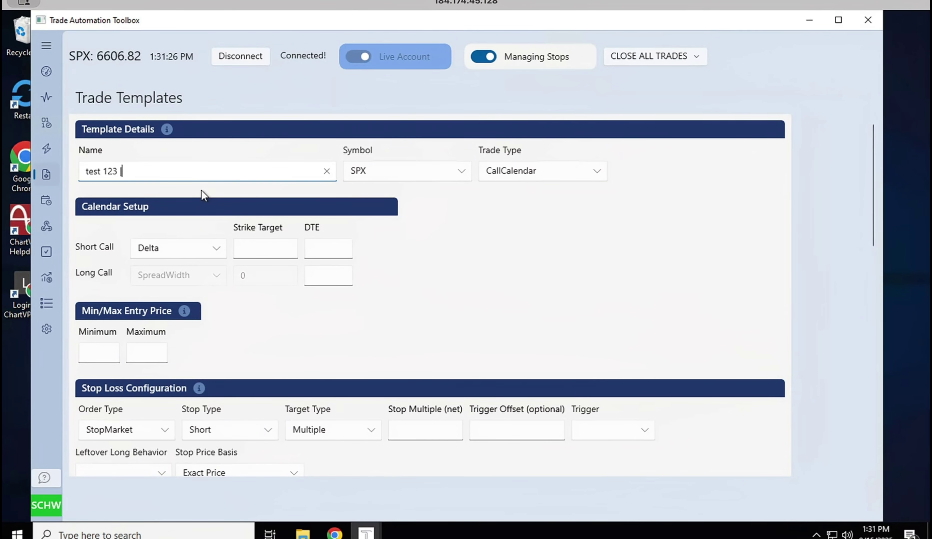
pyautogui.write('| delta 30')
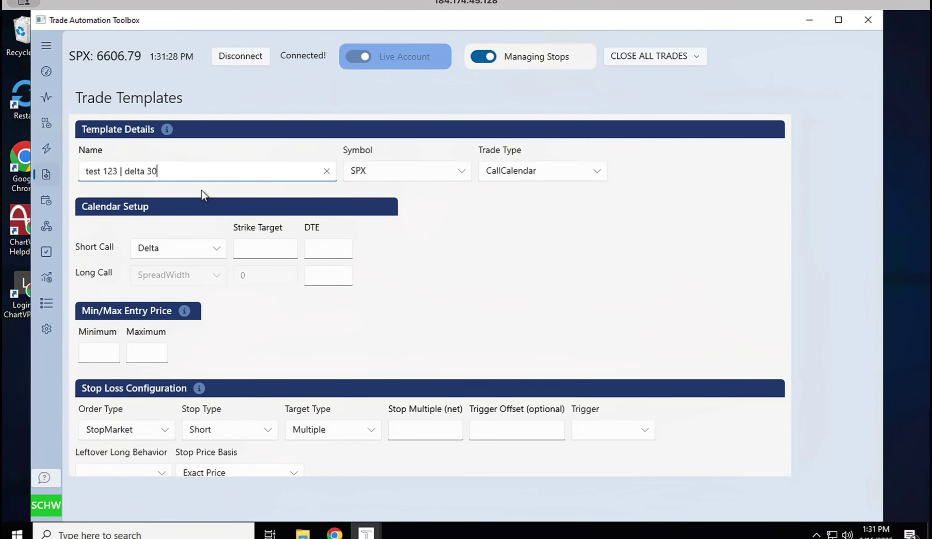
pyautogui.write(' | sl 2x')
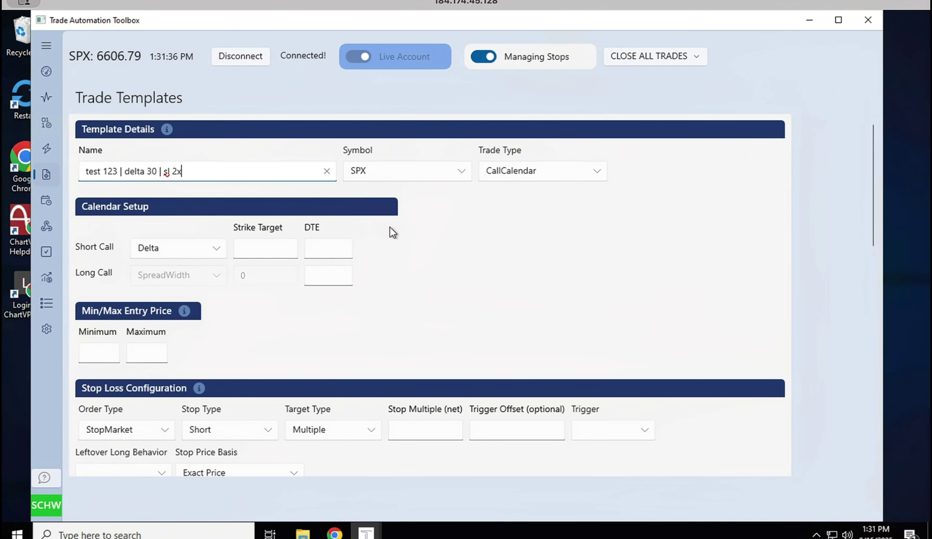
# - Keep SPX as the template's symbol and set its trade type to IronCondor
pyautogui.click(385, 171)
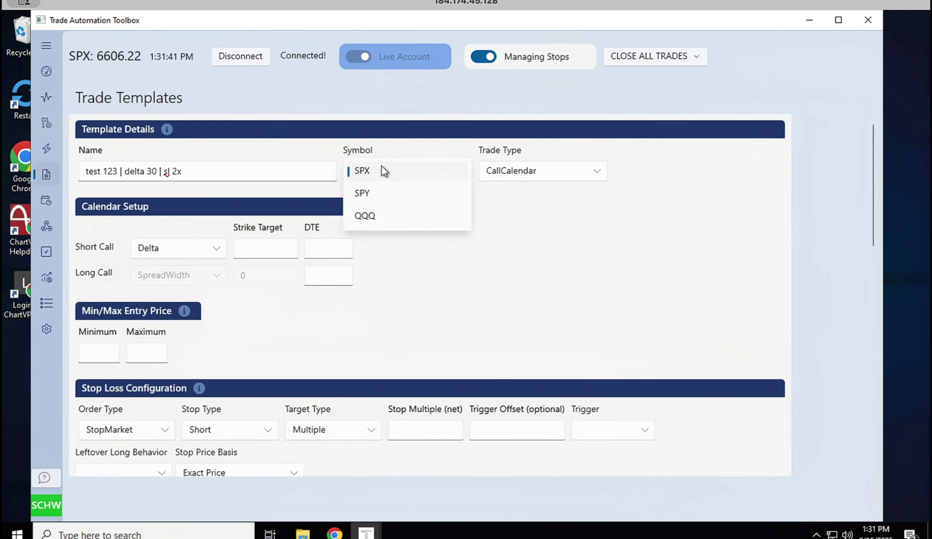
pyautogui.click(382, 169)
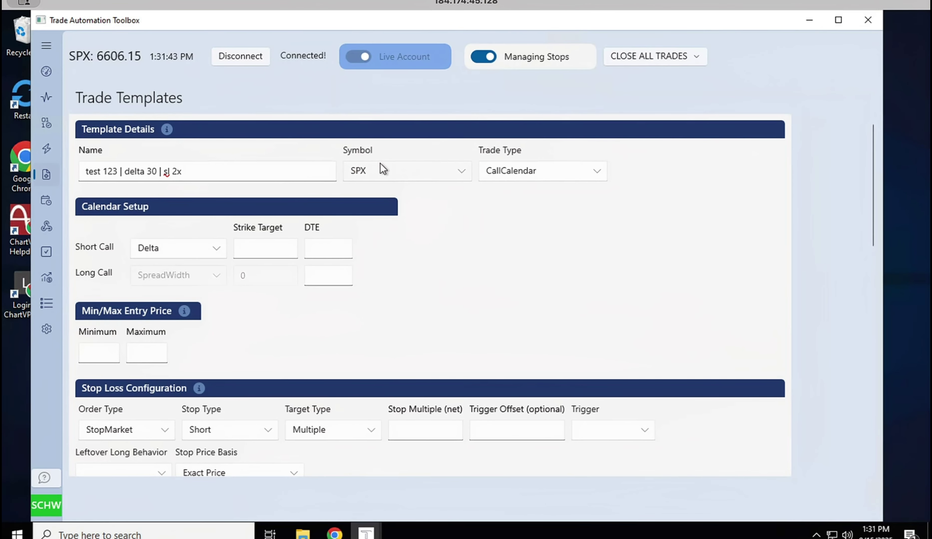
pyautogui.click(557, 174)
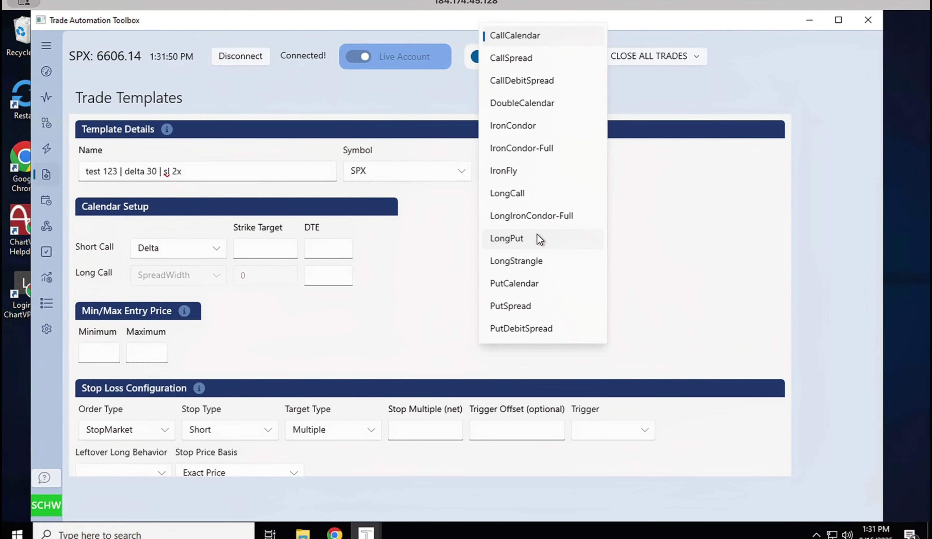
pyautogui.click(518, 127)
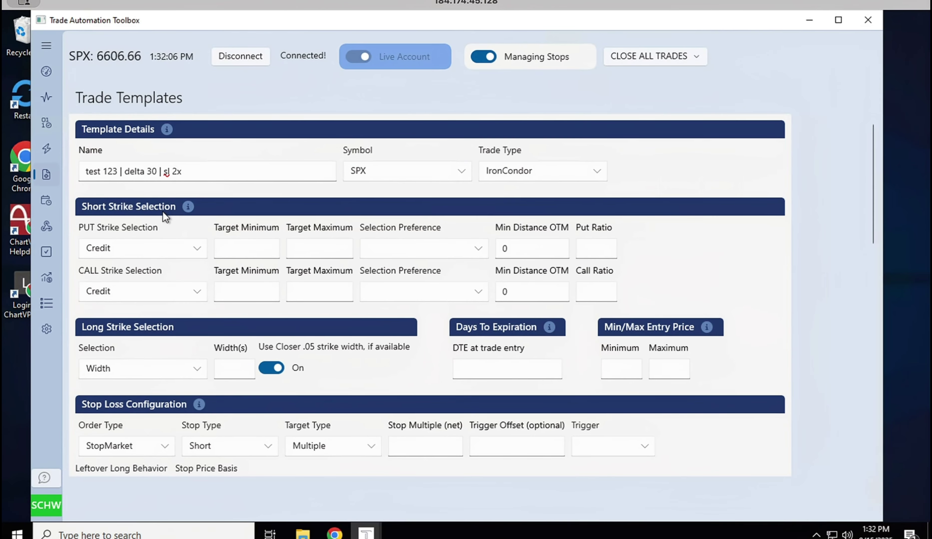
# - Read the support notes on Short Strike Selection and the trade type descriptions, and close them
pyautogui.click(190, 206)
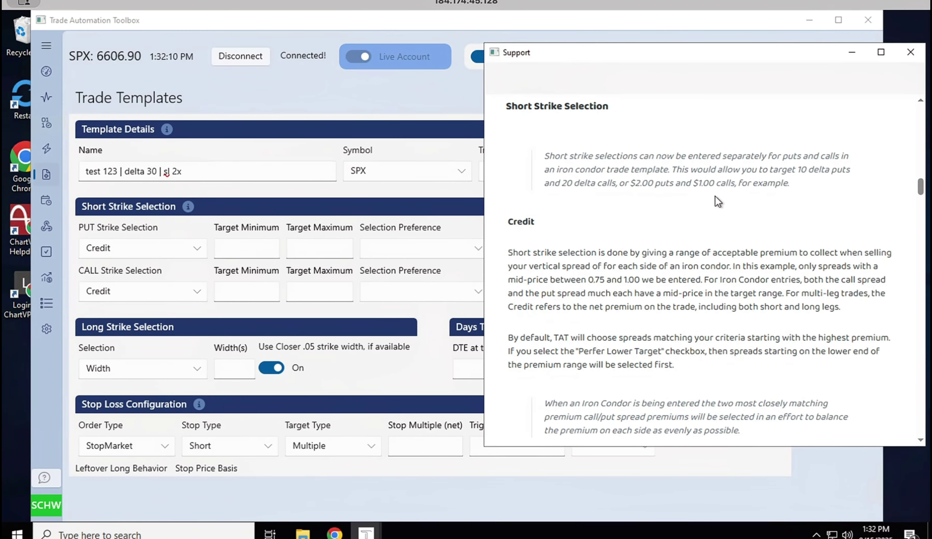
pyautogui.scroll(6, 704, 210)
pyautogui.scroll(-6, 703, 209)
pyautogui.scroll(6, 704, 209)
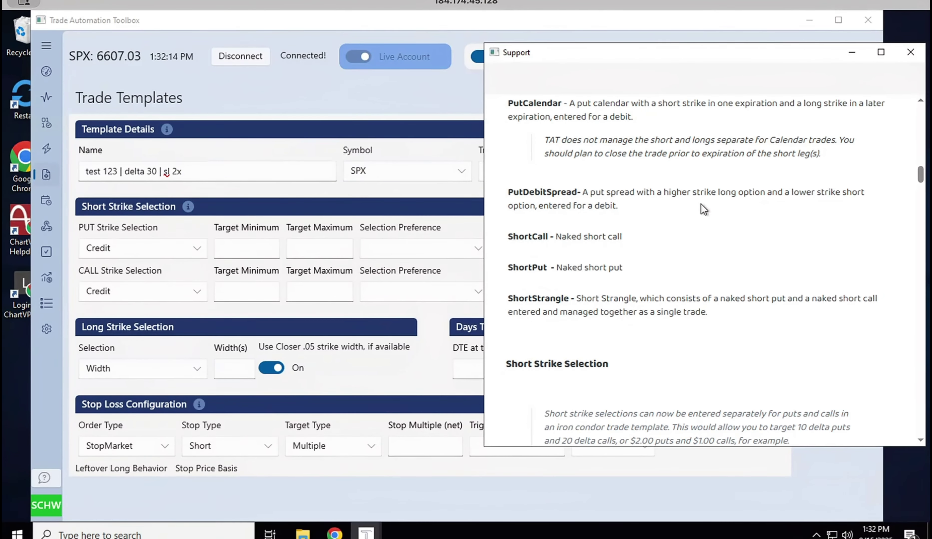
pyautogui.scroll(6, 556, 296)
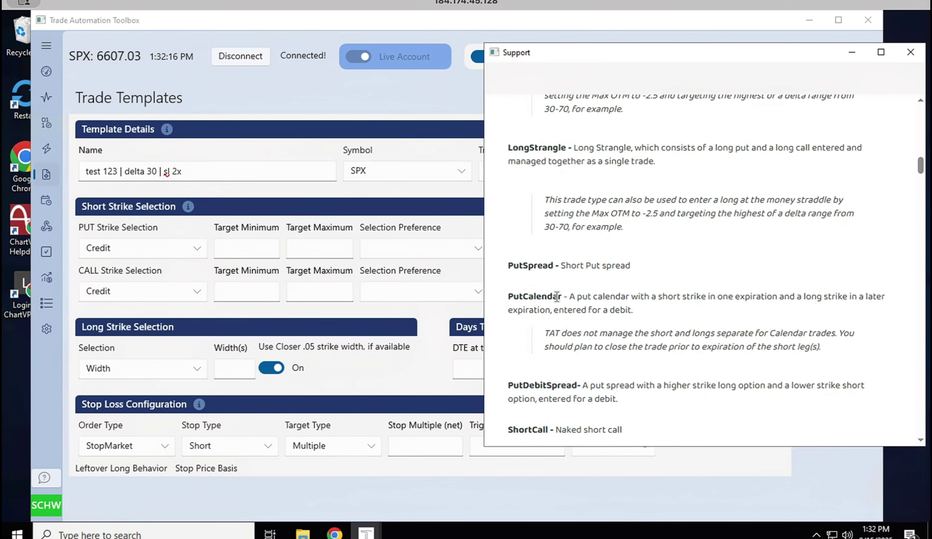
pyautogui.scroll(3, 549, 245)
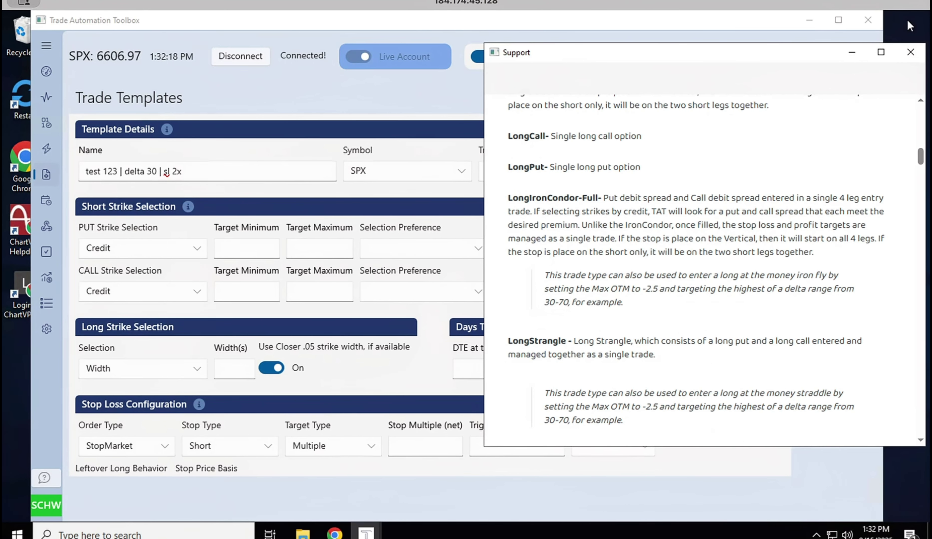
pyautogui.click(910, 53)
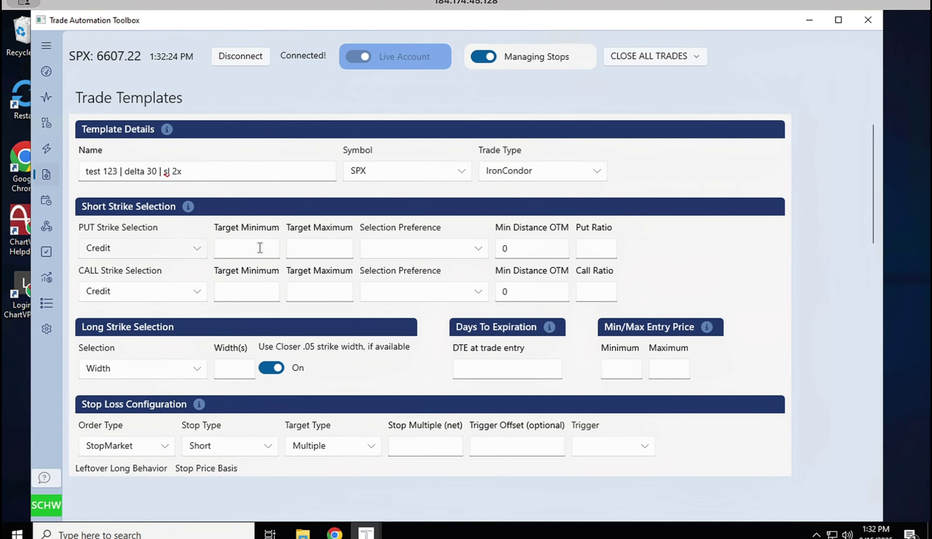
# - Set the put strike selection to Credit with target minimum .50, target maximum 1.25 and preference Highest Credit/Delta
pyautogui.click(141, 256)
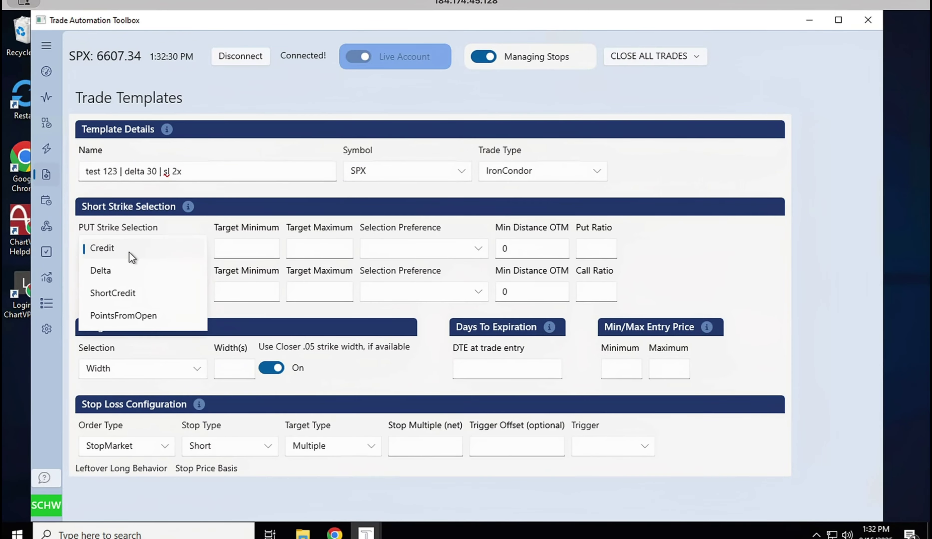
pyautogui.click(128, 252)
pyautogui.click(266, 249)
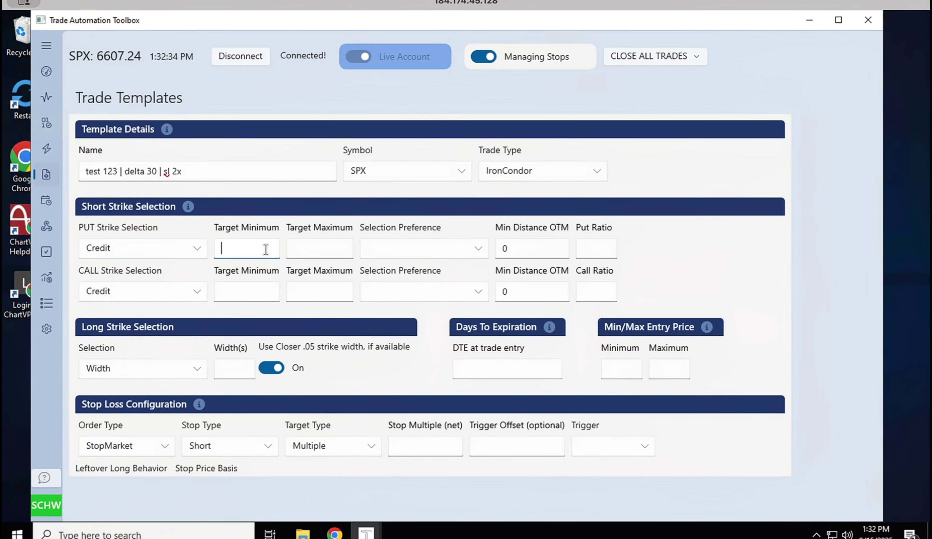
pyautogui.write('.50')
pyautogui.click(309, 249)
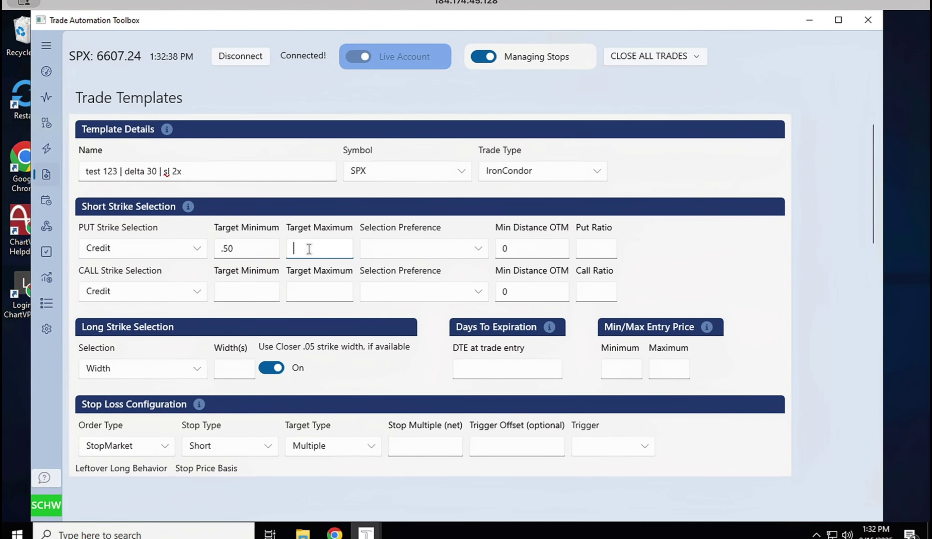
pyautogui.write('1.25')
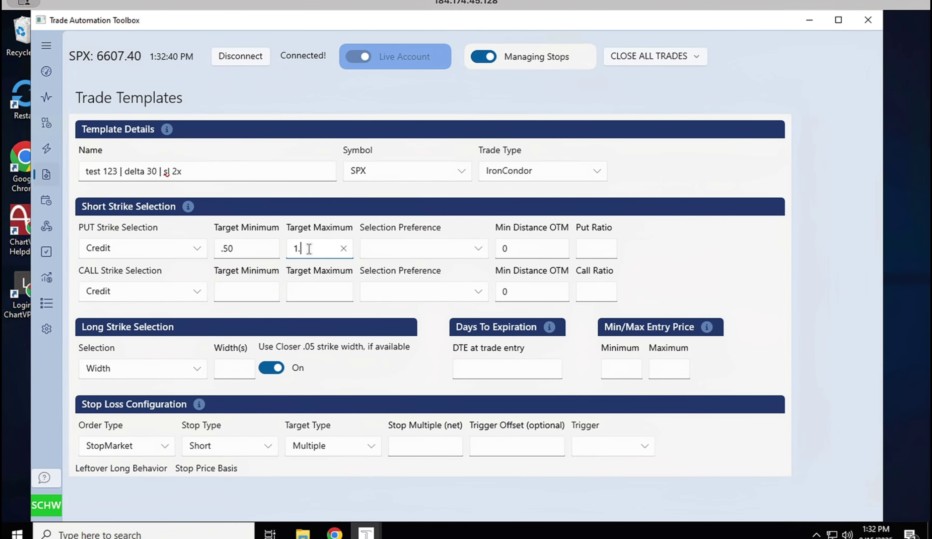
pyautogui.click(411, 247)
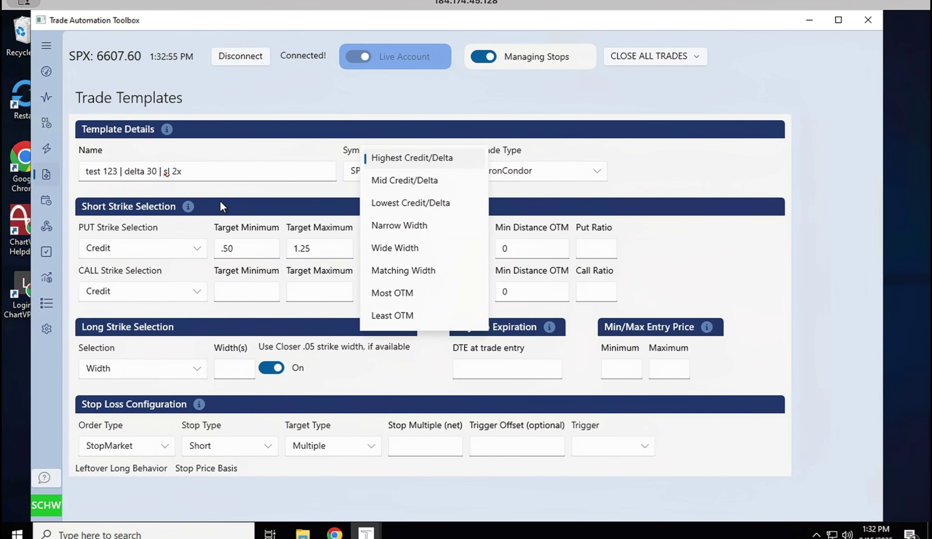
pyautogui.click(433, 156)
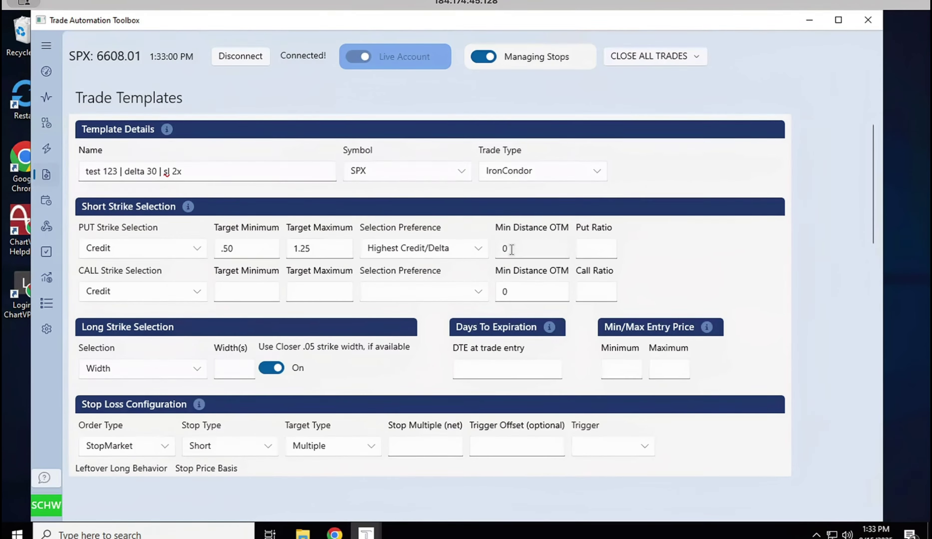
# - Try a put Min Distance OTM of 5, followed by -5
pyautogui.moveTo(511, 250)
pyautogui.click(522, 247)
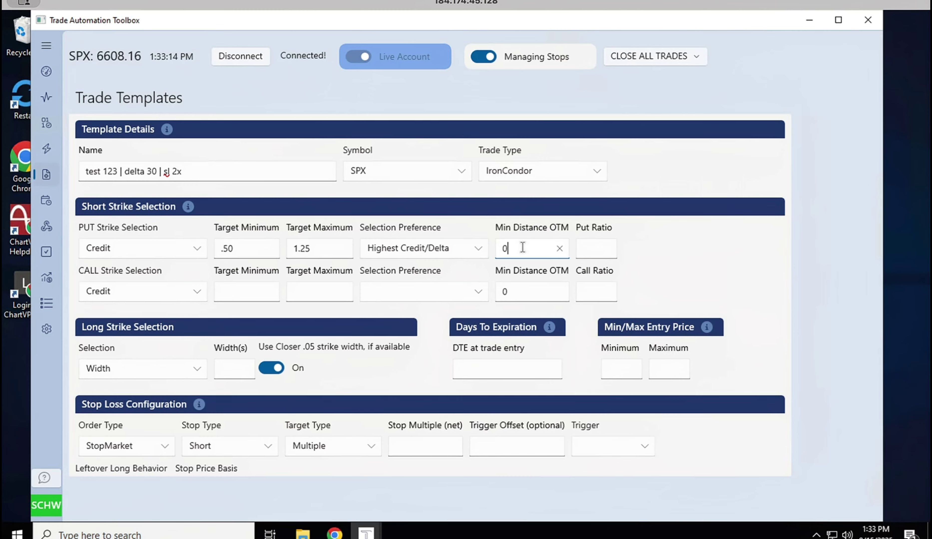
pyautogui.moveTo(522, 248); pyautogui.dragTo(496, 246)
pyautogui.write('5')
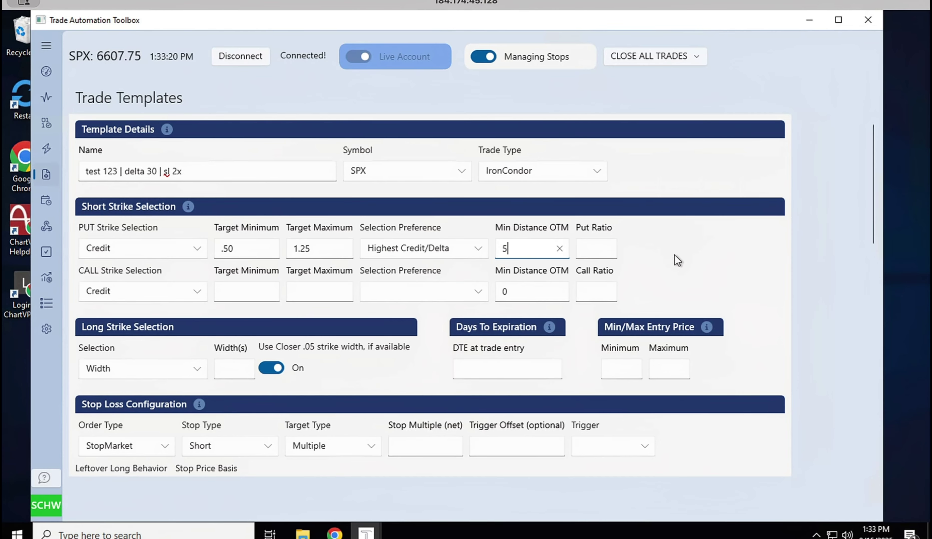
pyautogui.moveTo(517, 248); pyautogui.dragTo(493, 247)
pyautogui.write('-5')
# - Set the call side's target minimum to .50 and the put side's Min Distance OTM to 0
pyautogui.scroll(-4, 125, 337)
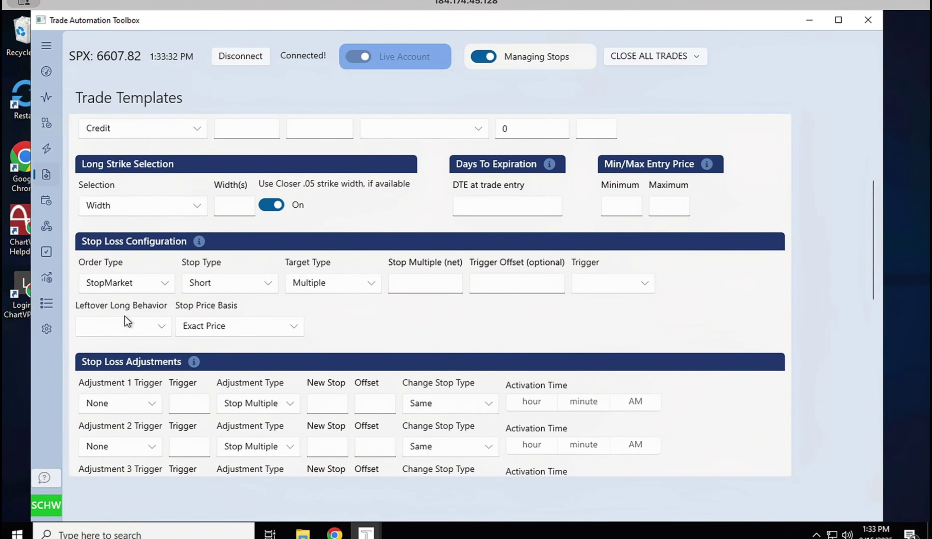
pyautogui.scroll(4, 124, 315)
pyautogui.click(244, 288)
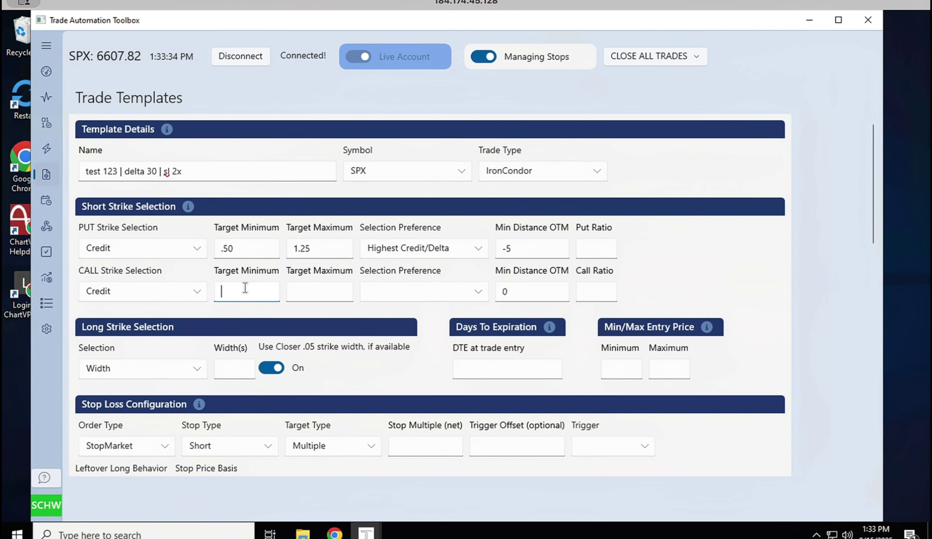
pyautogui.write('.50')
pyautogui.click(347, 292)
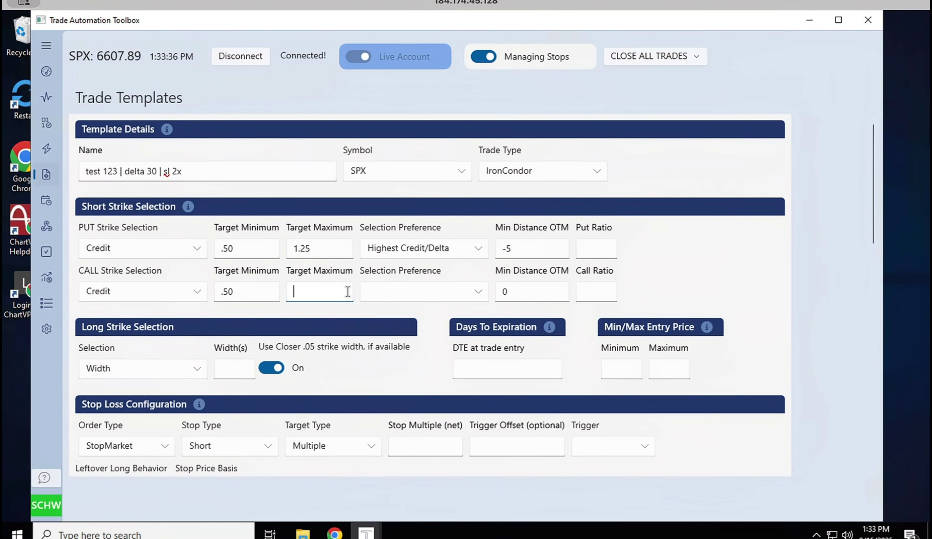
pyautogui.moveTo(513, 245); pyautogui.dragTo(499, 246)
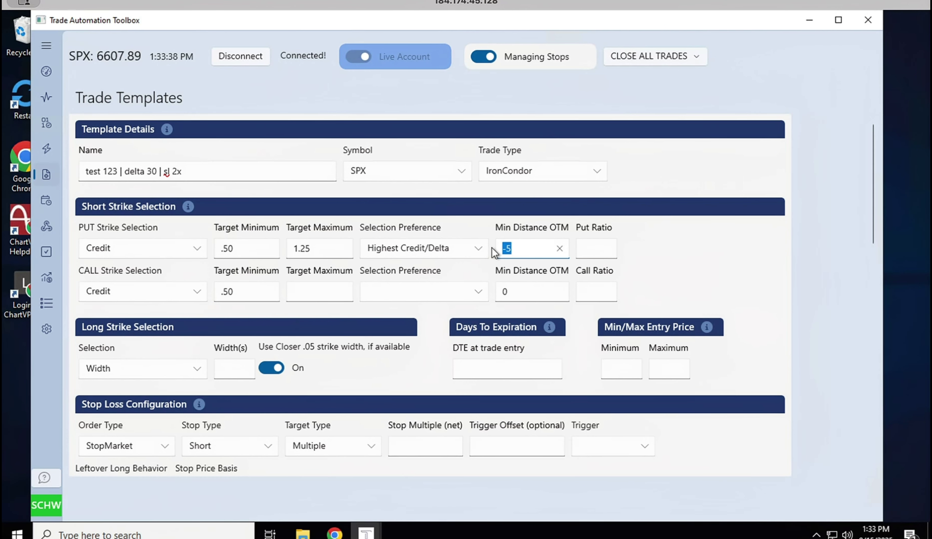
pyautogui.write('0')
# - Set the call side's target maximum to 1.25 and its selection preference to Highest Credit/Delta
pyautogui.click(322, 291)
pyautogui.write('1')
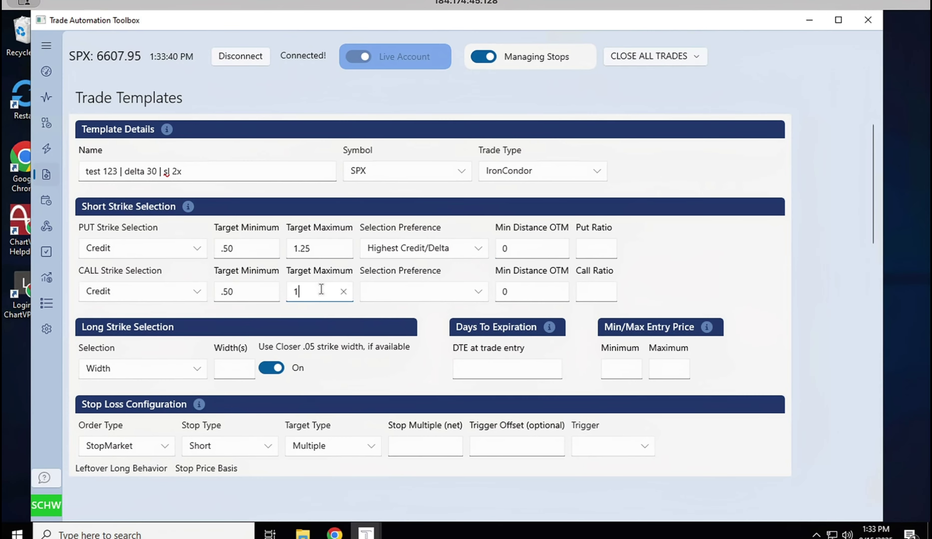
pyautogui.write('.25')
pyautogui.click(392, 291)
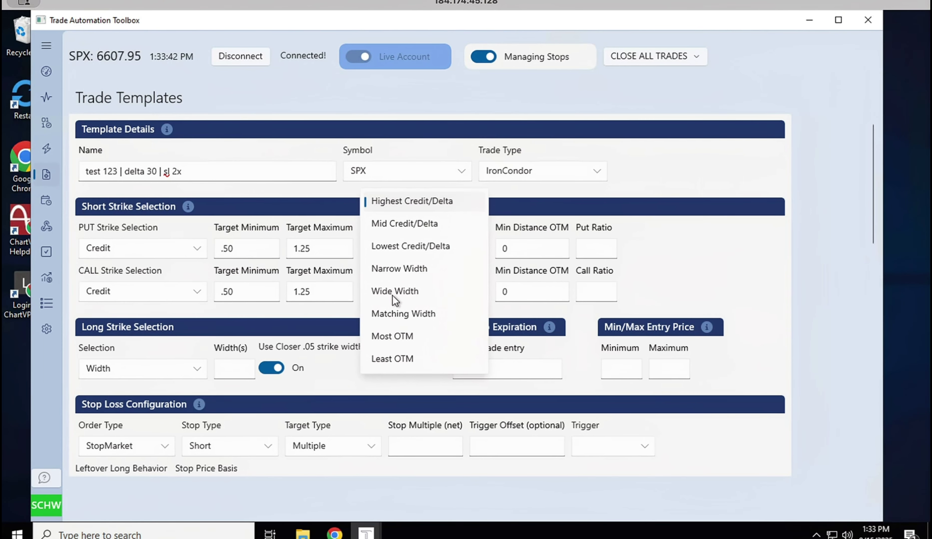
# - Set both the put ratio and the call ratio to 1
pyautogui.click(598, 250)
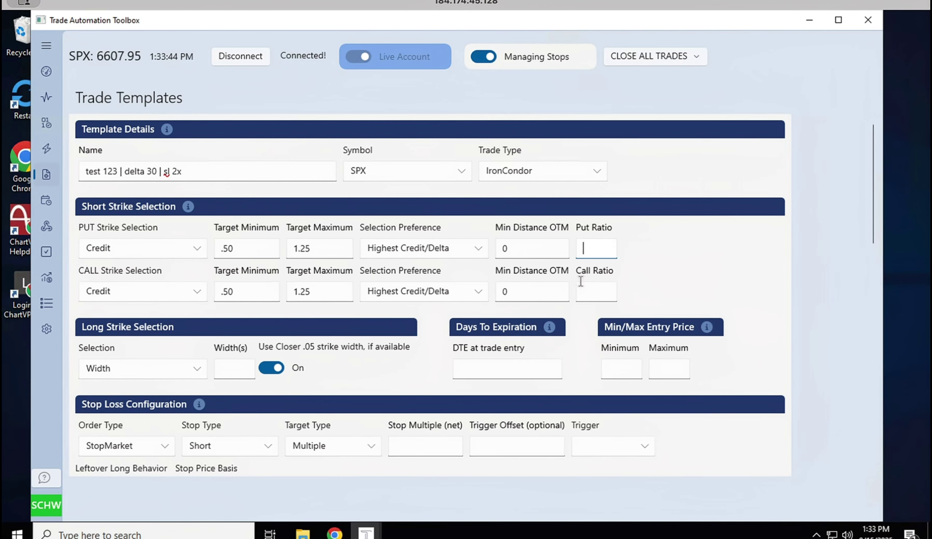
pyautogui.write('1')
pyautogui.click(588, 292)
pyautogui.write('1')
# - Keep the long strike selection on Width and enter the widths 100,105,110
pyautogui.scroll(-3, 218, 391)
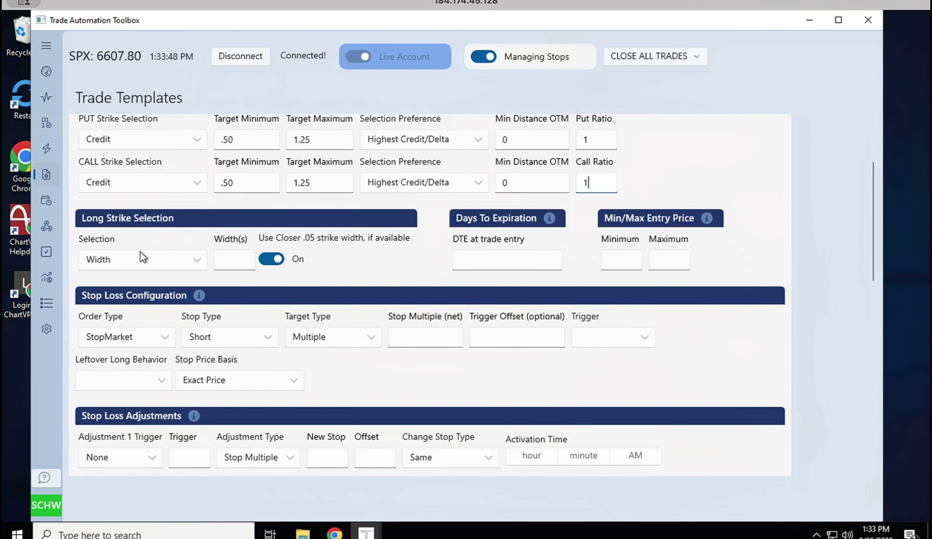
pyautogui.click(126, 260)
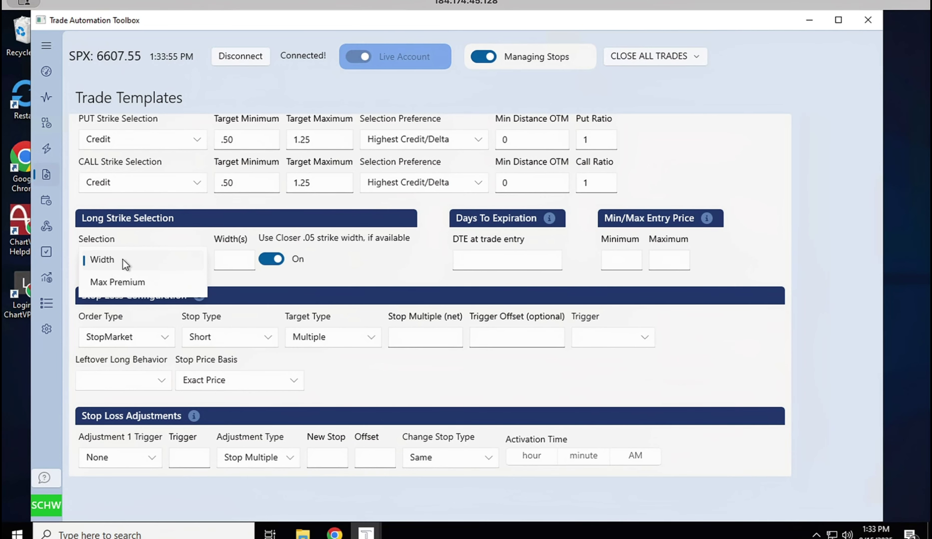
pyautogui.click(122, 259)
pyautogui.click(246, 258)
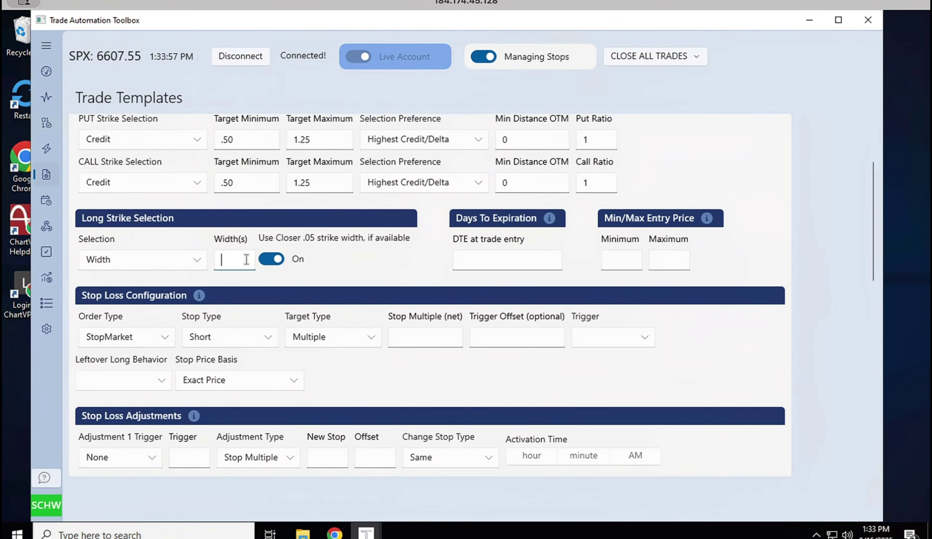
pyautogui.write('100')
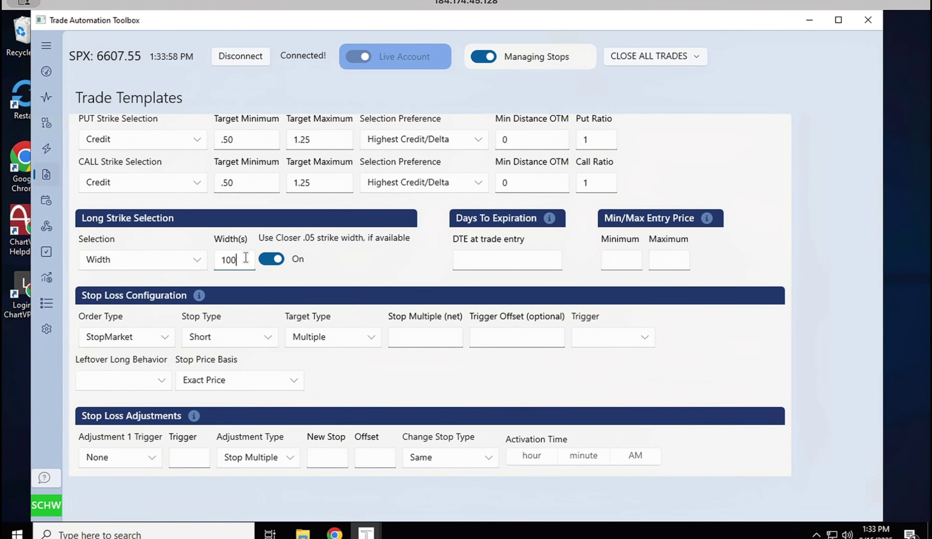
pyautogui.write(',105,1001')
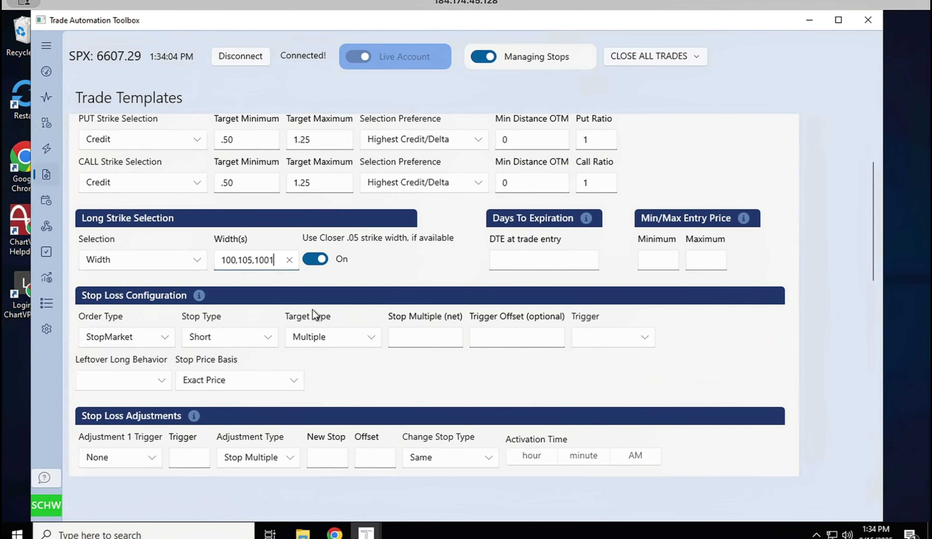
pyautogui.press('BackSpace')
pyautogui.press('BackSpace')
pyautogui.press('BackSpace')
pyautogui.write('10')
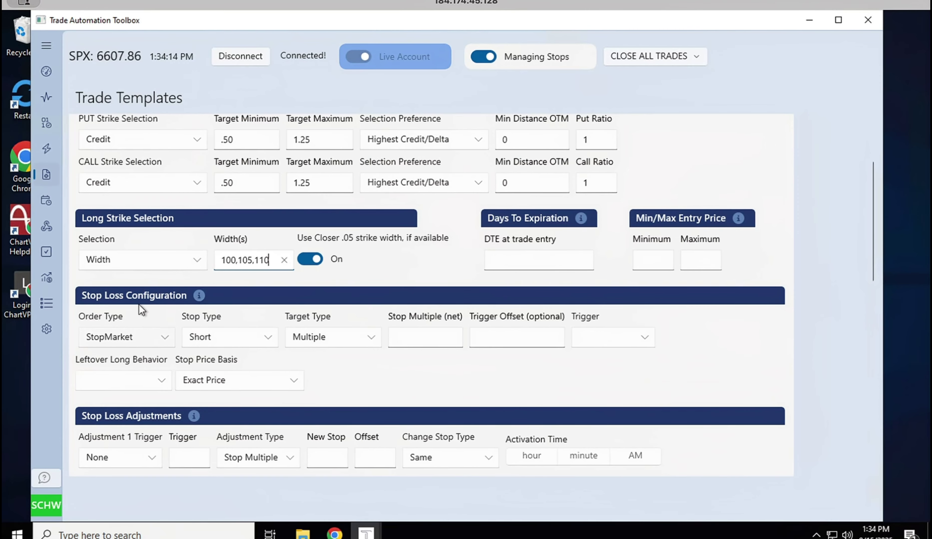
# - Switch the long strike selection to Max Premium, with a maximum premium of .15 and a maximum width of 150
pyautogui.click(144, 270)
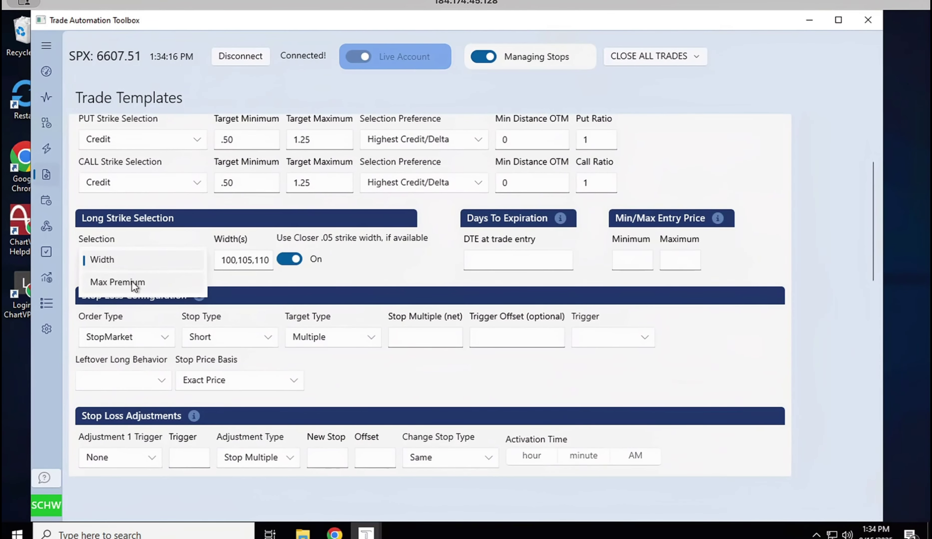
pyautogui.click(132, 281)
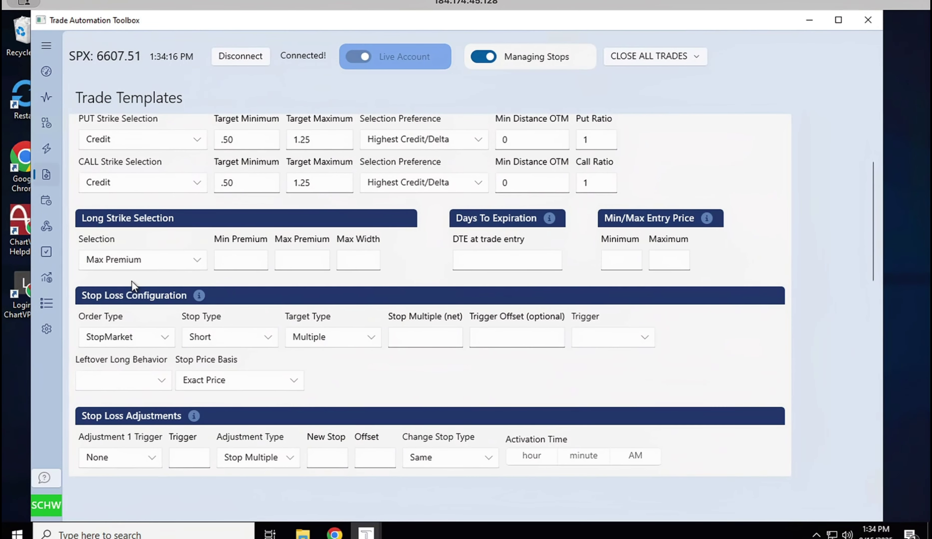
pyautogui.click(251, 258)
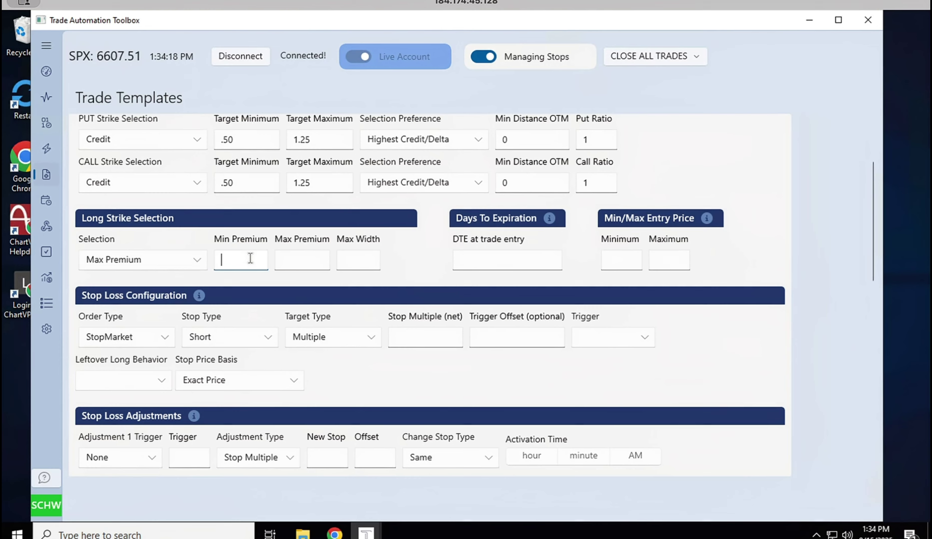
pyautogui.click(308, 256)
pyautogui.write('.15')
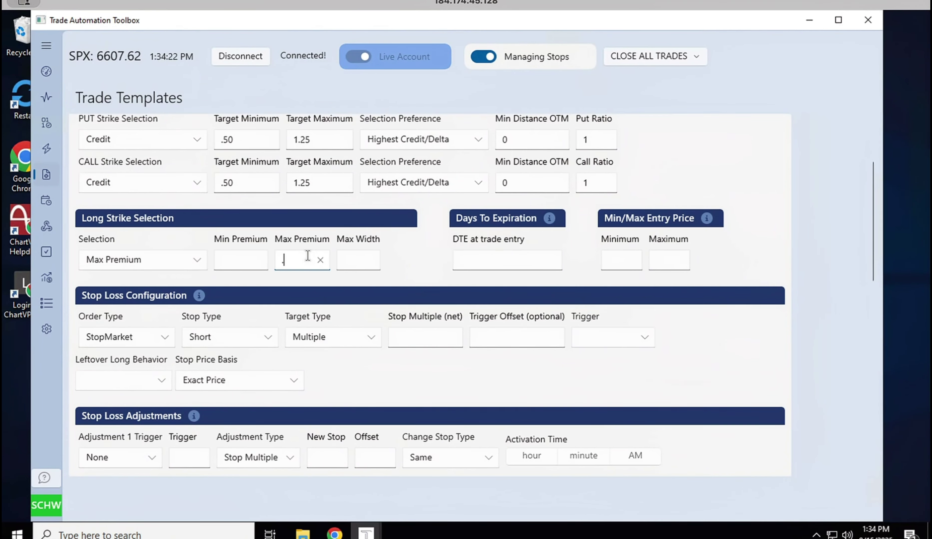
pyautogui.click(354, 263)
pyautogui.write('1')
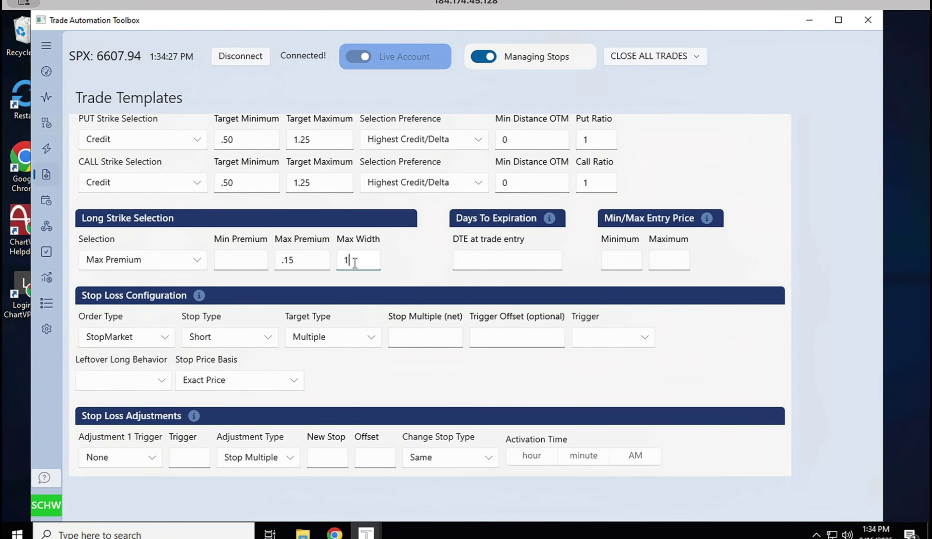
pyautogui.write('50')
# - Set the DTE at trade entry to 0 and limit the entry price to a minimum of .30 and a maximum of 1.40
pyautogui.click(501, 263)
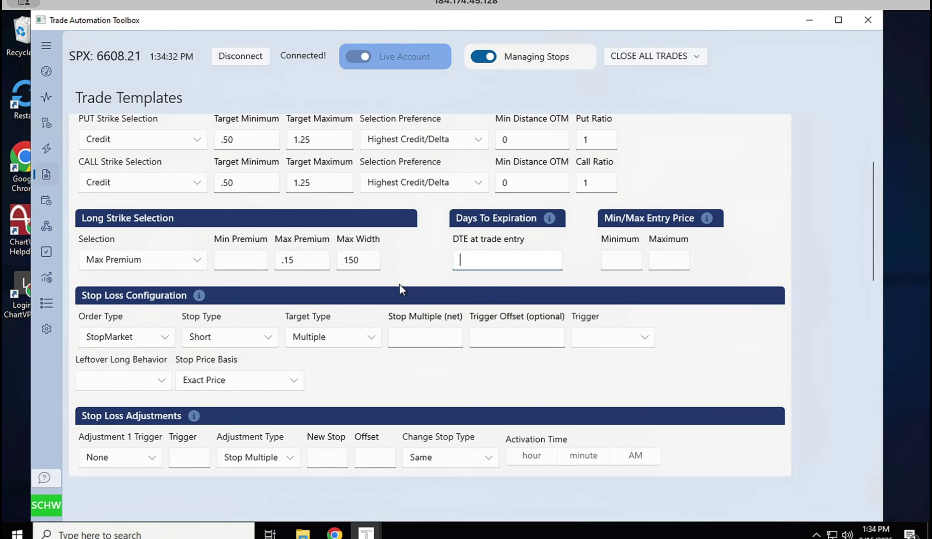
pyautogui.write('0')
pyautogui.click(662, 260)
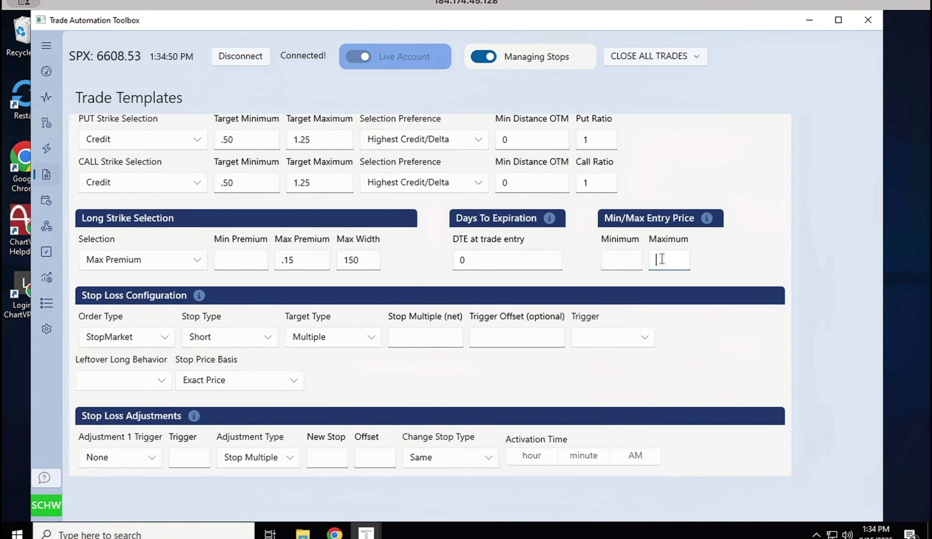
pyautogui.write('1.40')
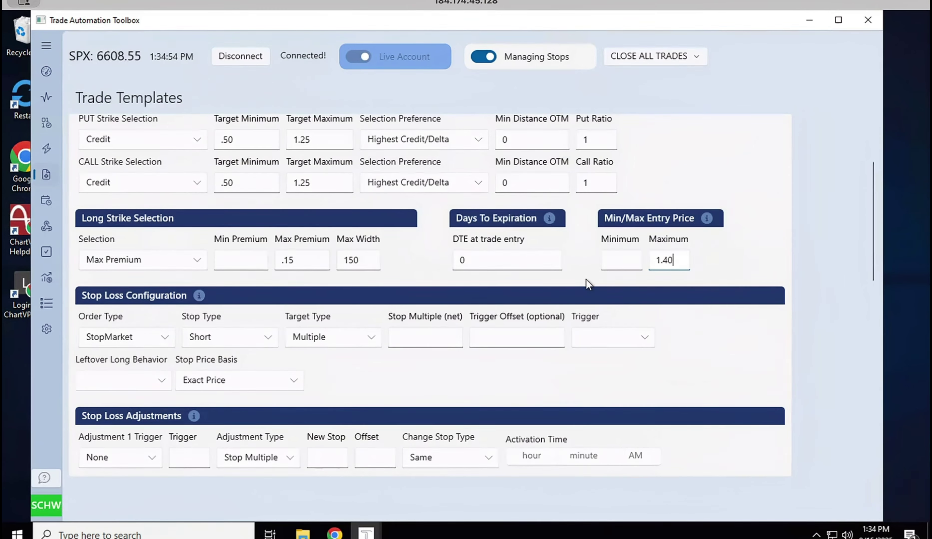
pyautogui.click(624, 259)
pyautogui.write('.')
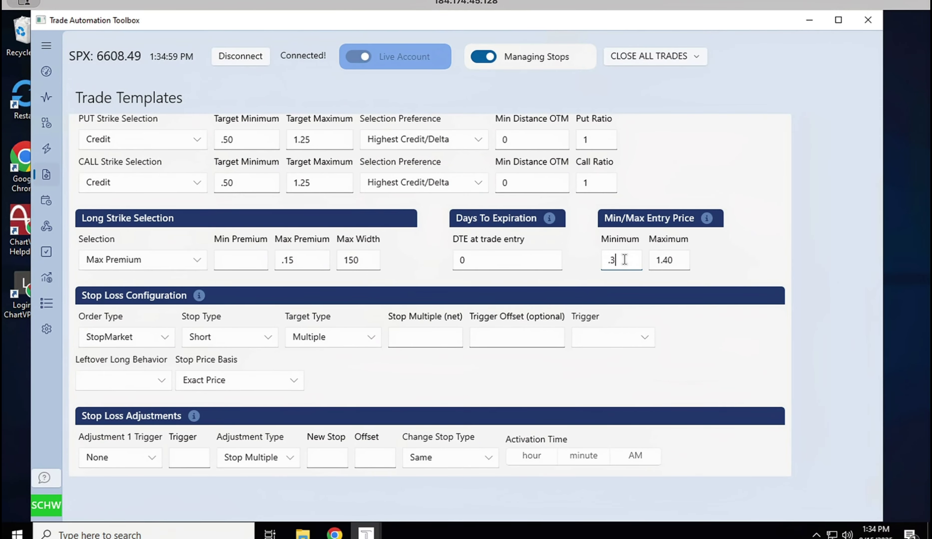
pyautogui.write('30')
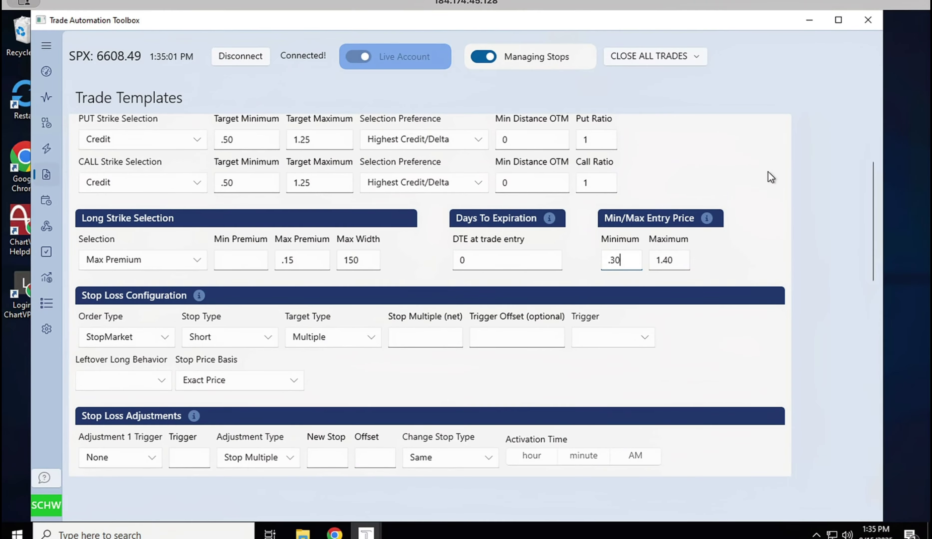
# - Consult the help article on the Min/Max Entry Price setting and close it
pyautogui.click(706, 219)
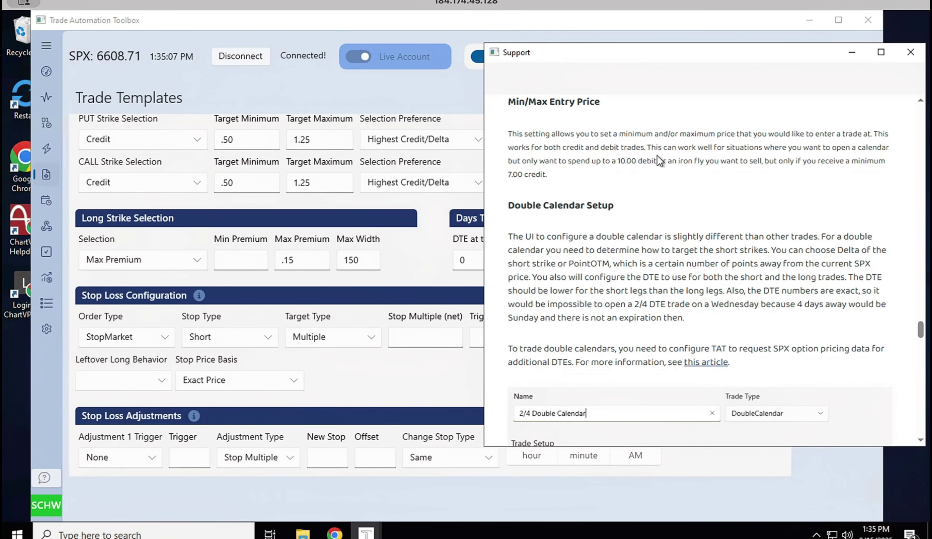
pyautogui.click(910, 52)
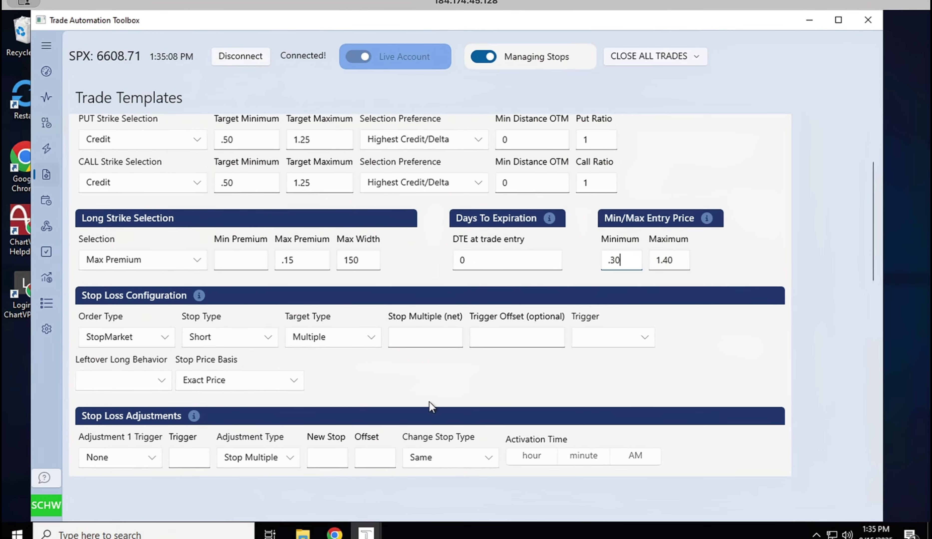
# - Keep the stop loss order type on StopMarket, the stop type on Short and the target type on Multiple
pyautogui.scroll(-3, 200, 398)
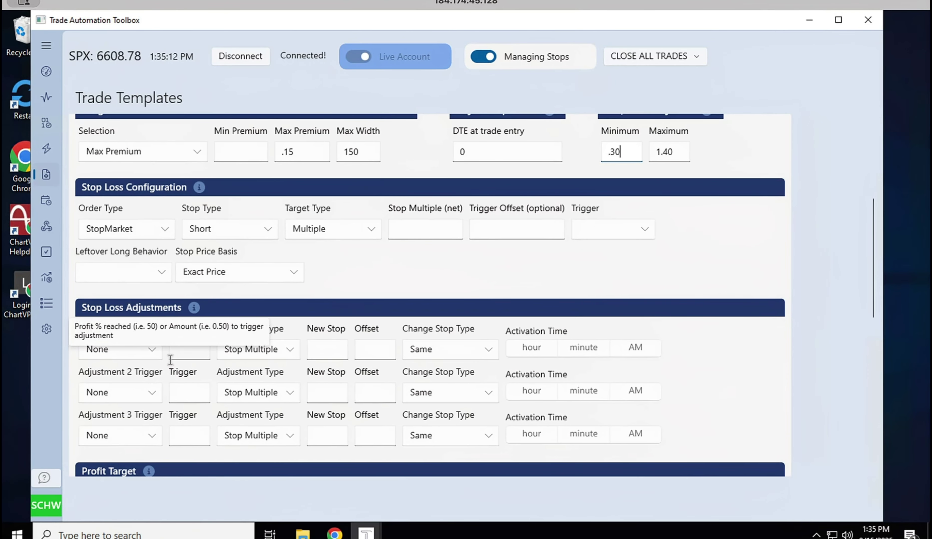
pyautogui.click(154, 233)
pyautogui.click(152, 228)
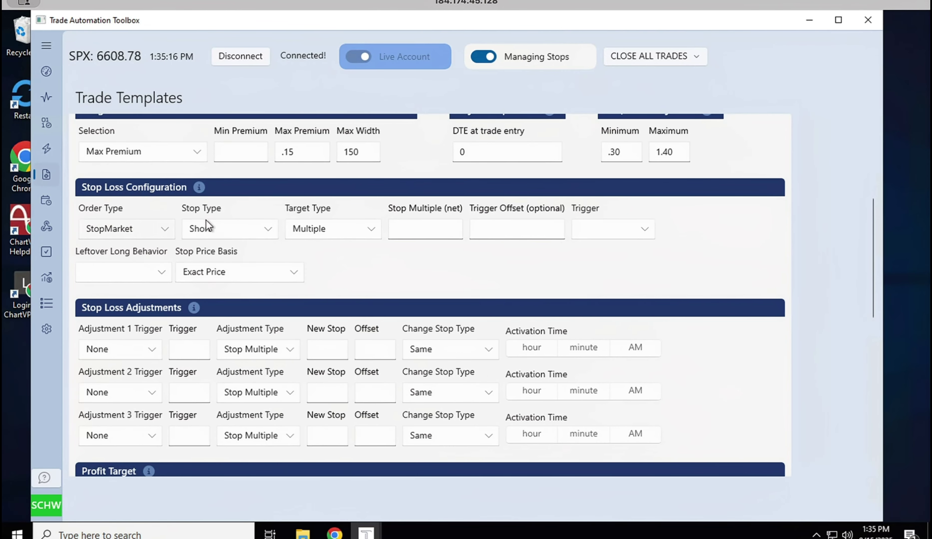
pyautogui.click(226, 226)
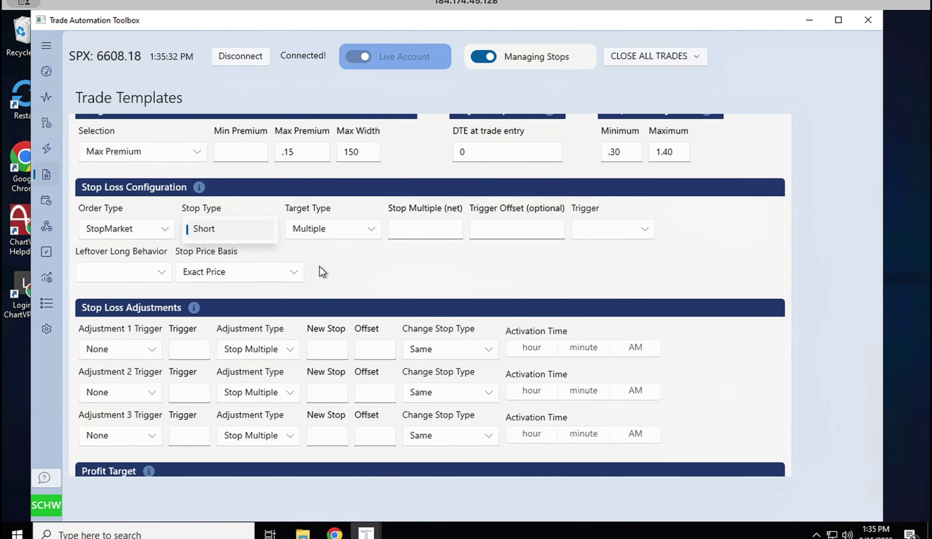
pyautogui.click(208, 243)
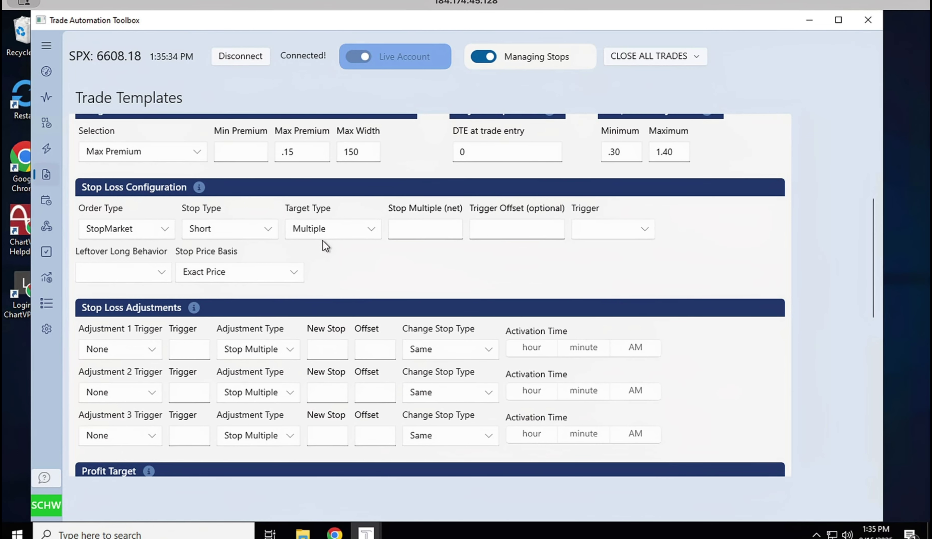
pyautogui.click(371, 222)
pyautogui.click(376, 225)
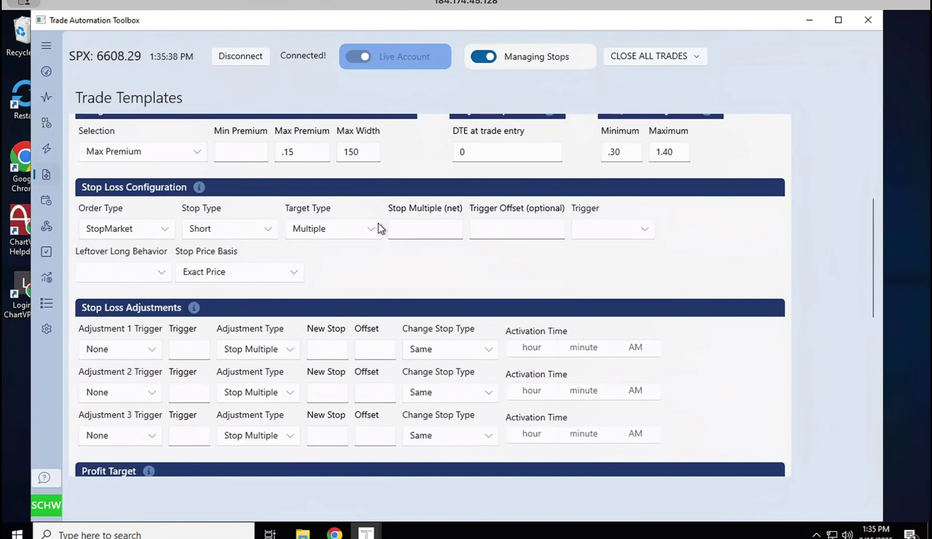
# - Set the net stop multiple to 2 and choose STD as the stop loss trigger
pyautogui.click(427, 228)
pyautogui.write('2')
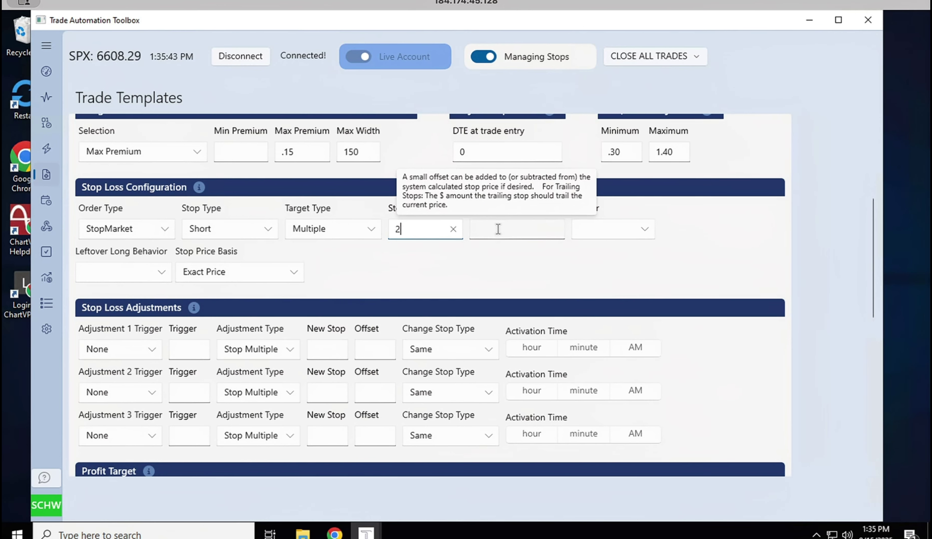
pyautogui.click(599, 232)
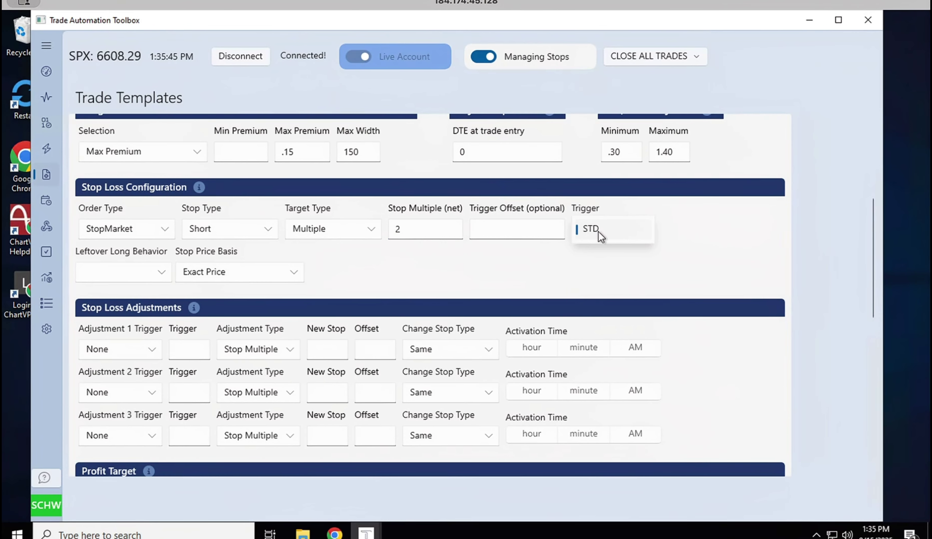
pyautogui.click(599, 233)
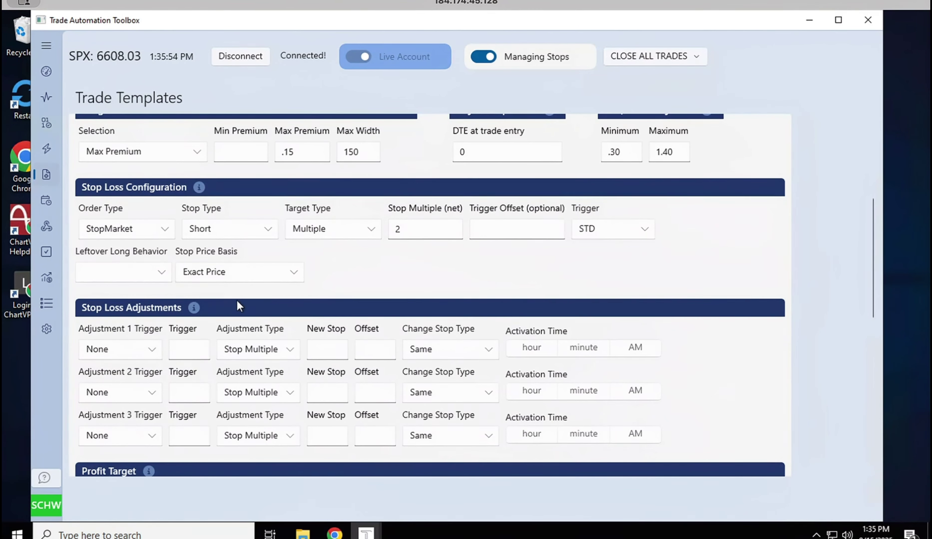
# - Set the leftover long behavior to Ignore and keep the stop price basis on Exact Price
pyautogui.click(136, 276)
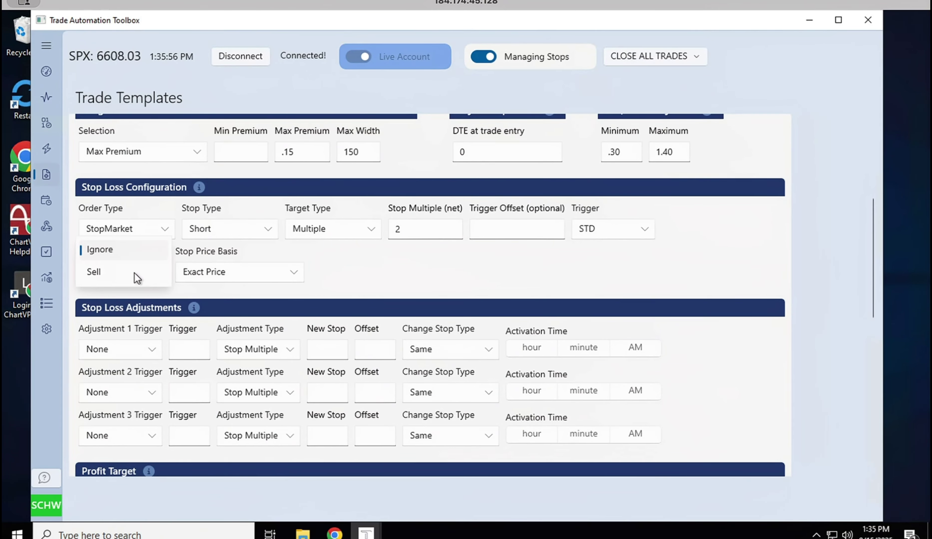
pyautogui.click(125, 248)
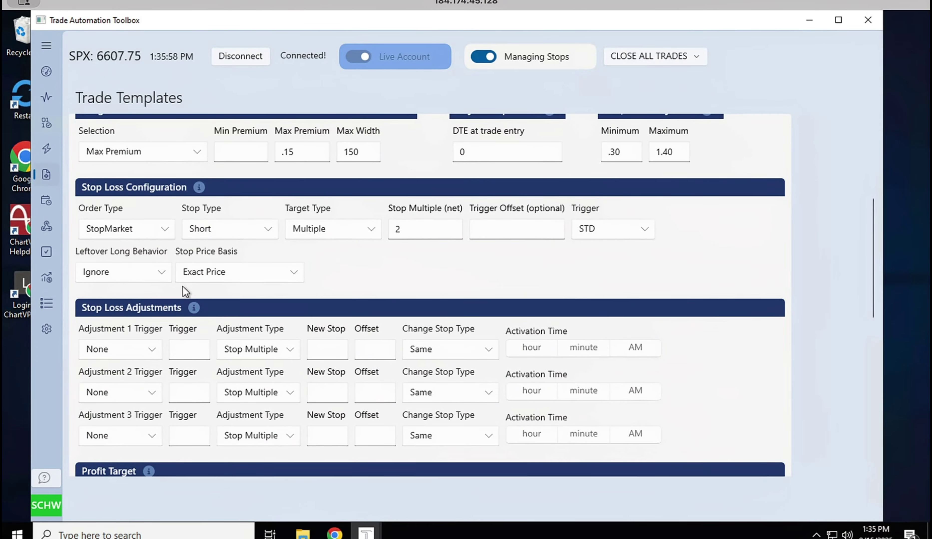
pyautogui.click(248, 265)
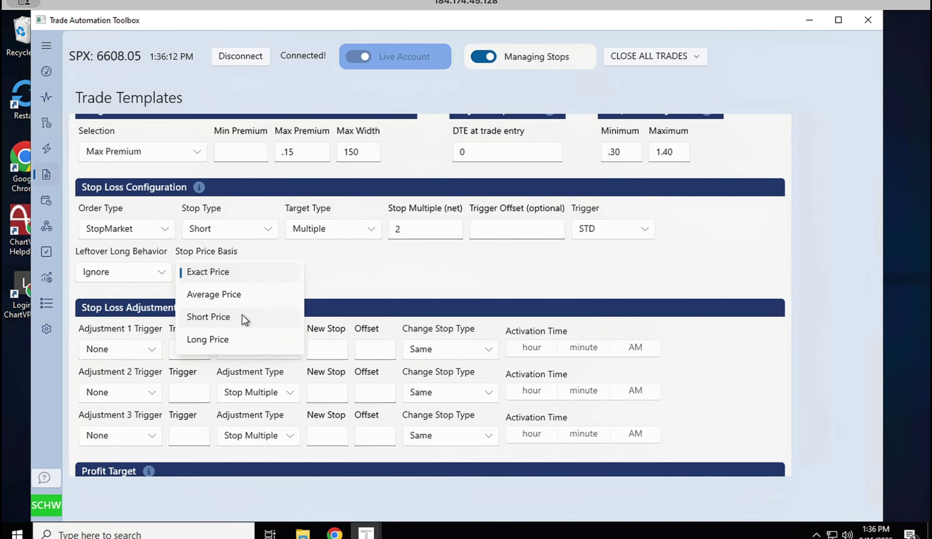
pyautogui.click(219, 269)
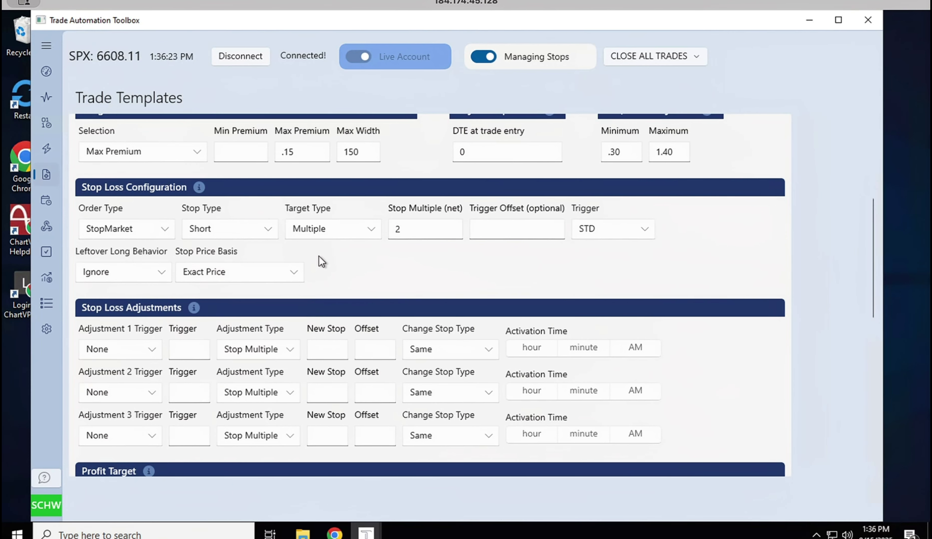
# - Review the trigger options for stop loss adjustment 1 and read through the help article on stop adjustments
pyautogui.scroll(-3, 355, 254)
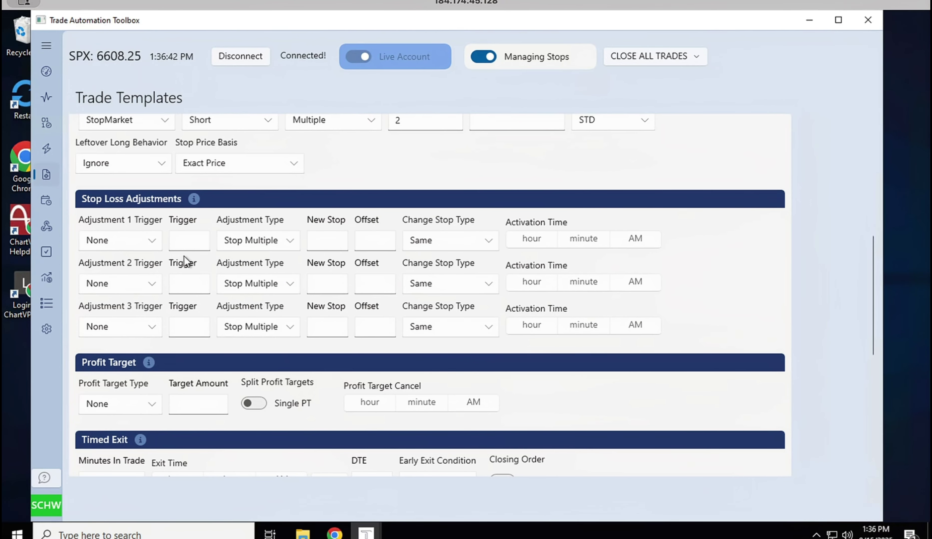
pyautogui.click(152, 240)
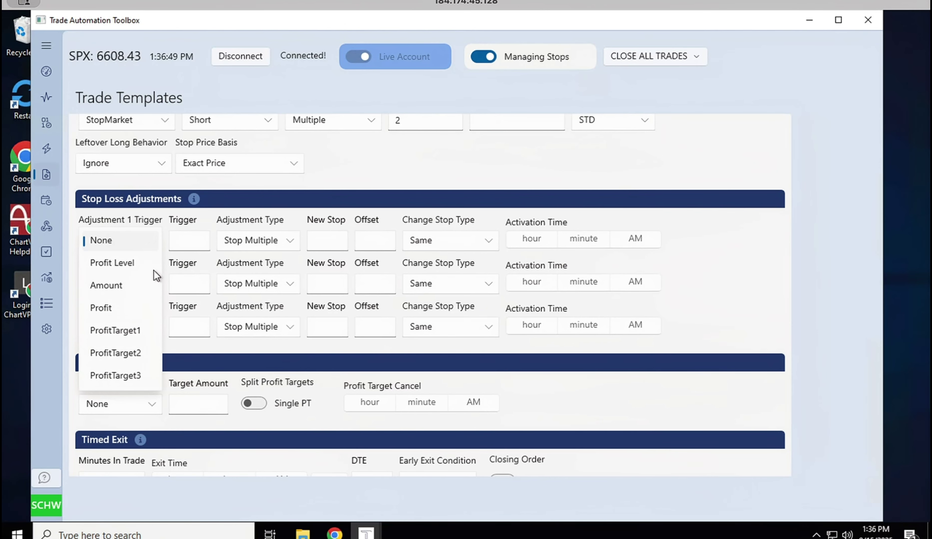
pyautogui.click(191, 238)
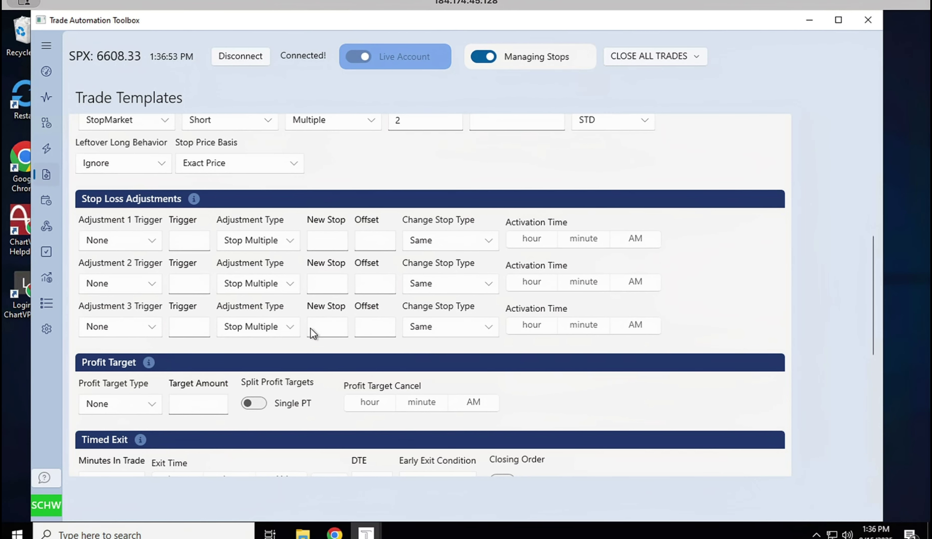
pyautogui.click(194, 200)
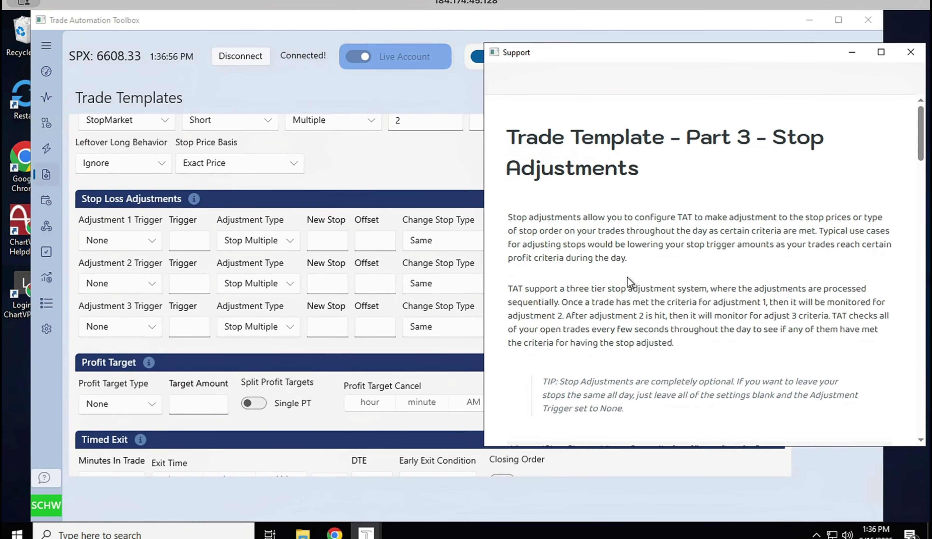
pyautogui.scroll(-3, 628, 279)
pyautogui.scroll(-10, 629, 282)
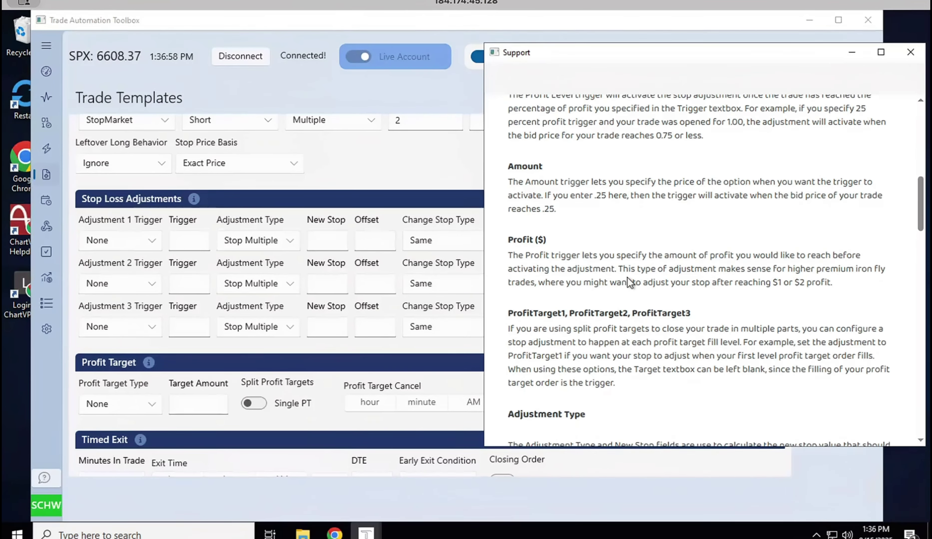
pyautogui.scroll(-3, 630, 283)
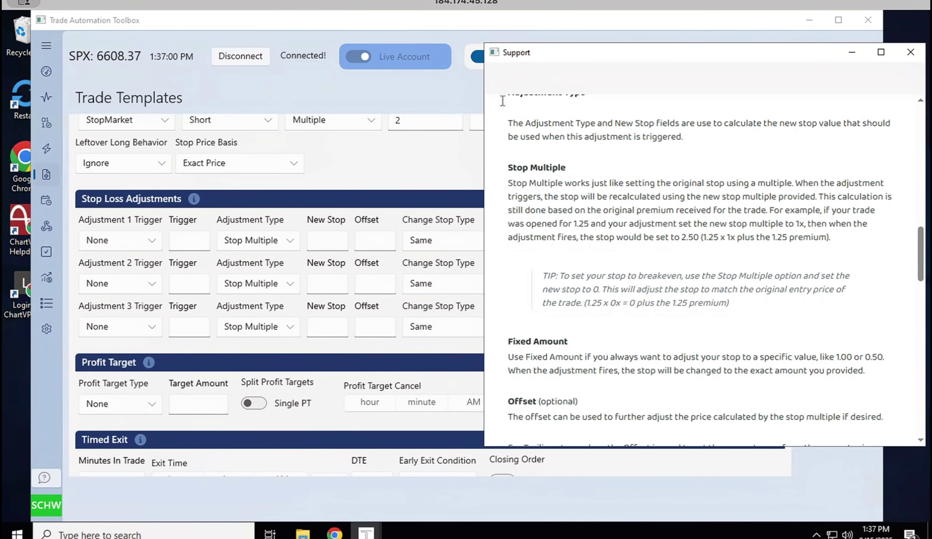
pyautogui.click(910, 52)
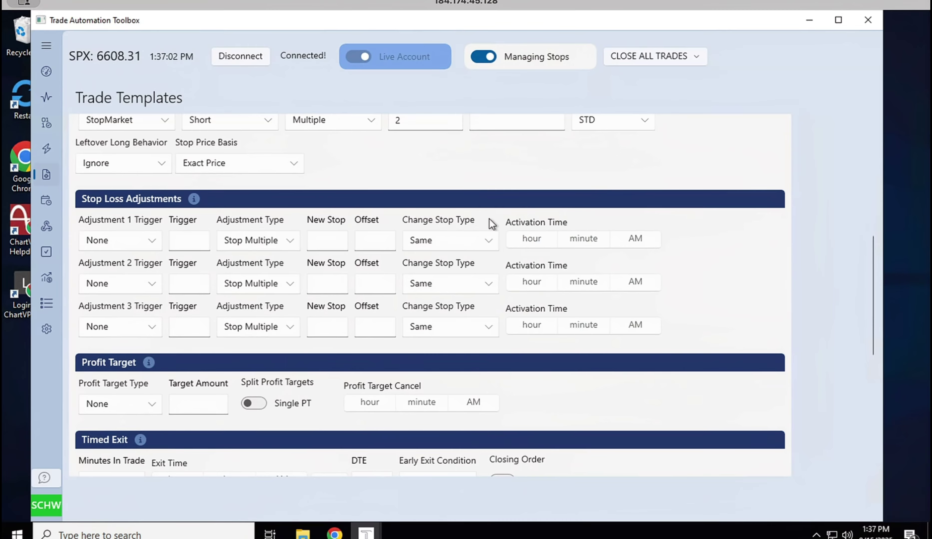
# - Review the profit target types, leaving None selected, and look over the timed exit, re-entry, fill progression and strategy tracking settings
pyautogui.scroll(-3, 302, 394)
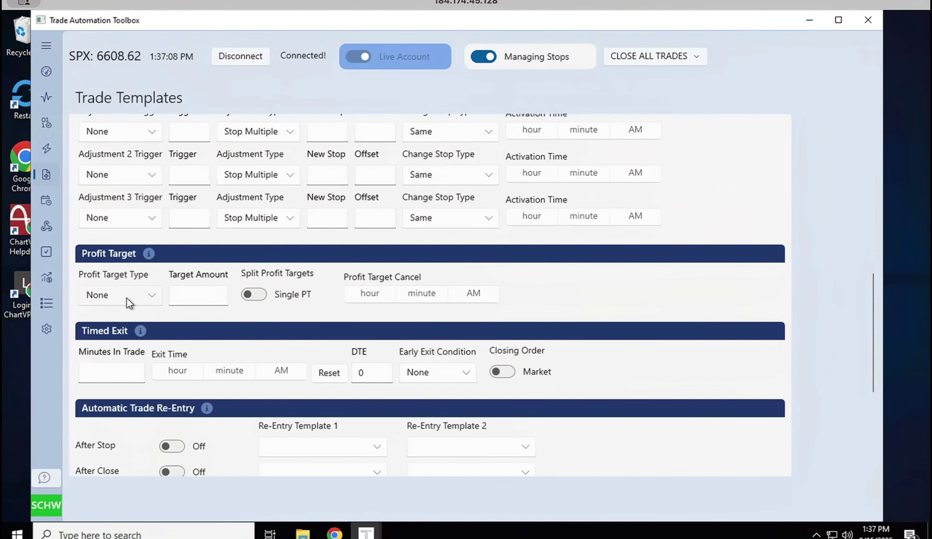
pyautogui.click(129, 302)
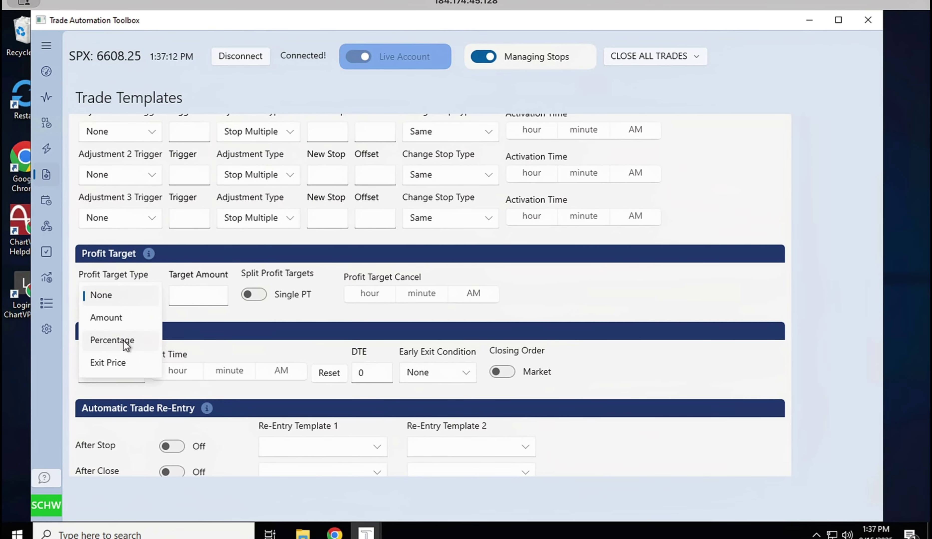
pyautogui.click(284, 317)
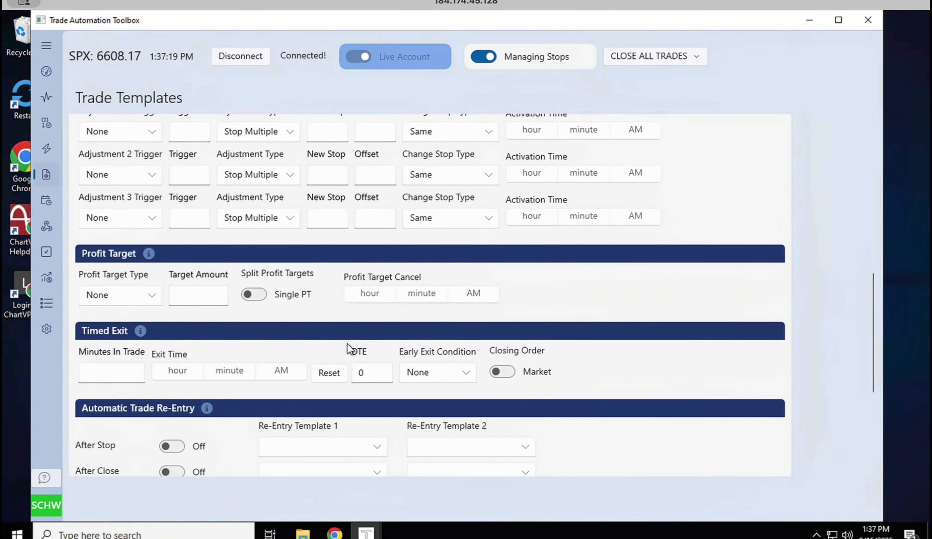
pyautogui.scroll(-5, 219, 353)
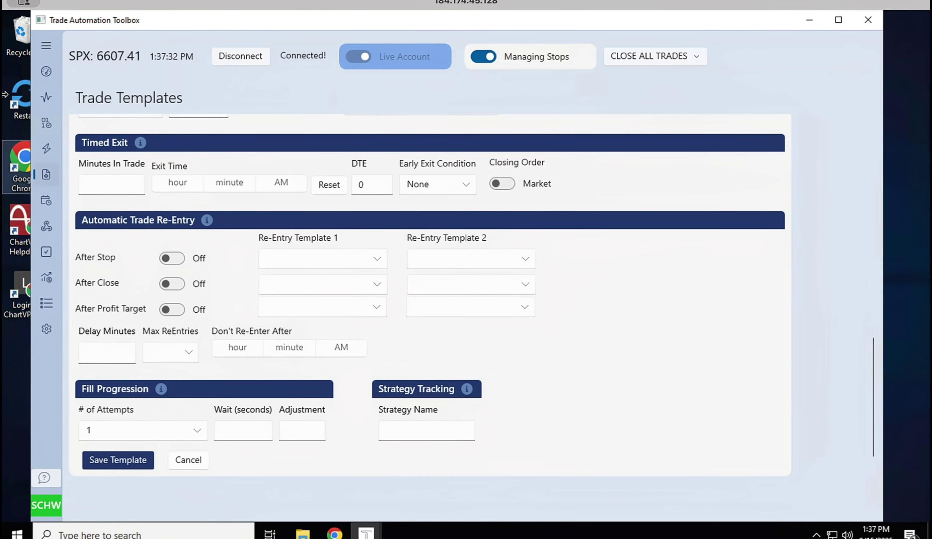
# - Set the timed exit for the trade to 3:49 PM
pyautogui.click(208, 187)
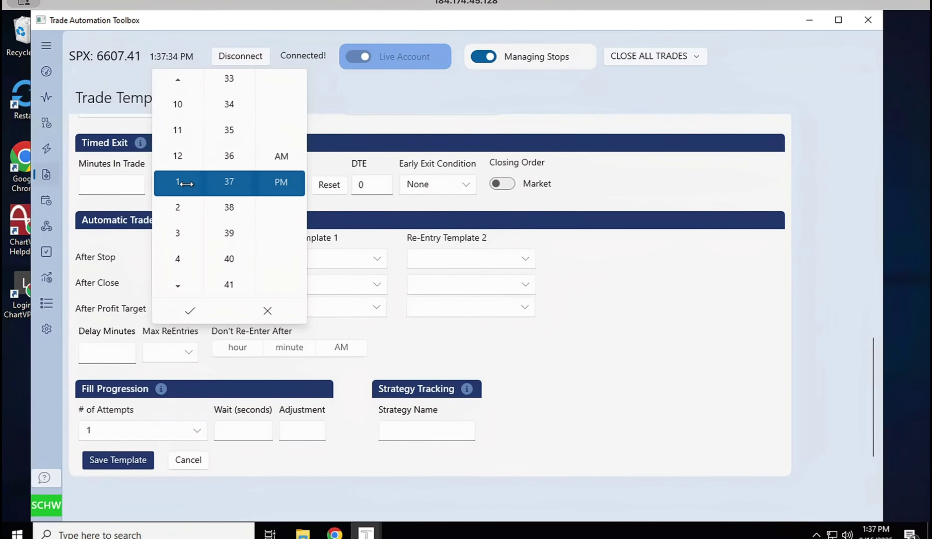
pyautogui.click(171, 228)
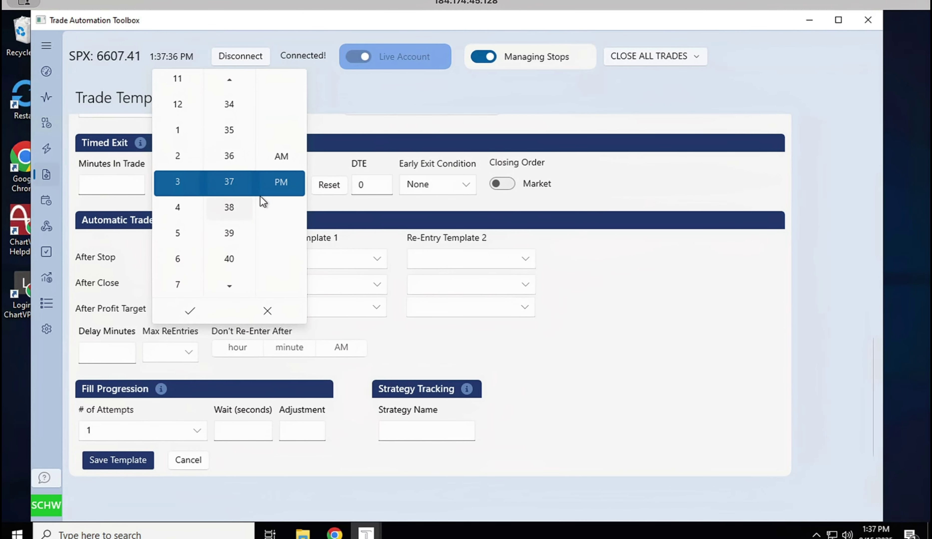
pyautogui.scroll(-8, 226, 267)
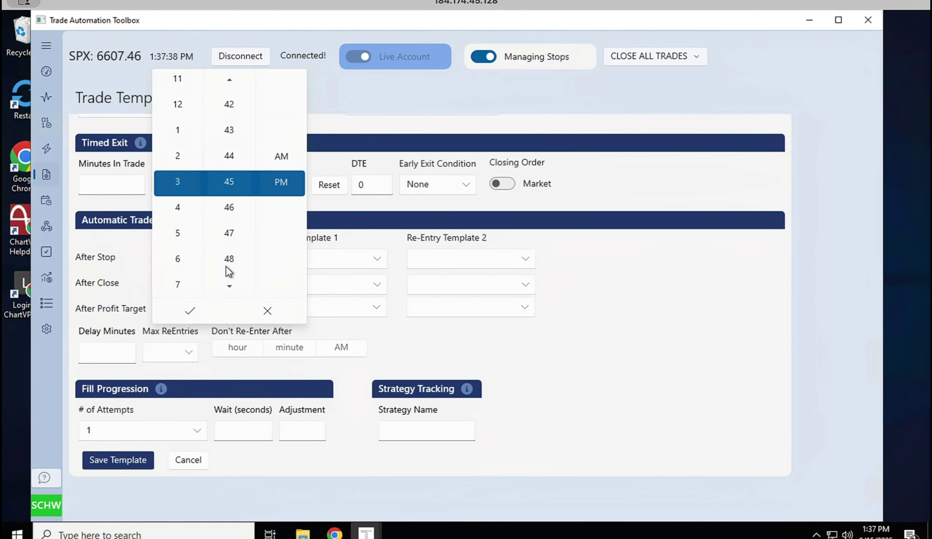
pyautogui.scroll(-1, 230, 262)
pyautogui.scroll(-3, 229, 260)
pyautogui.click(190, 311)
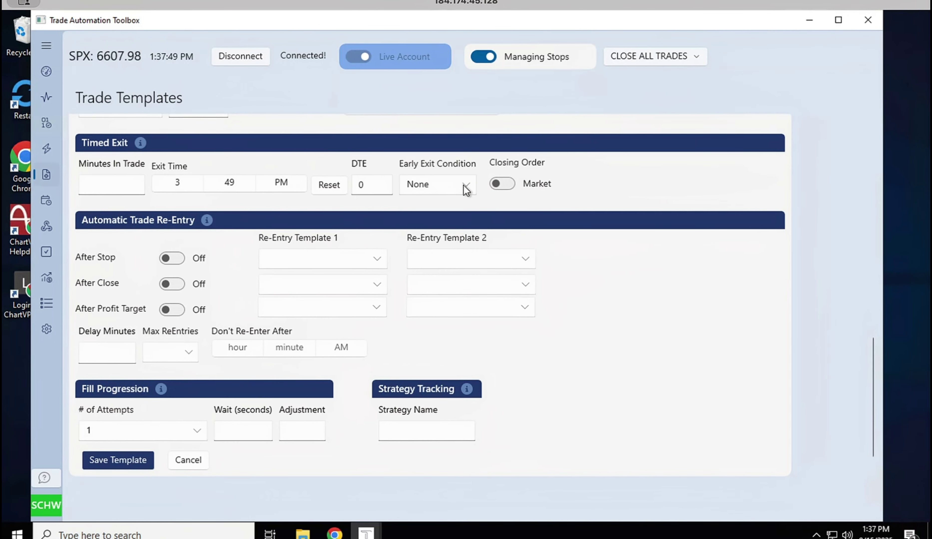
# - Review the early exit conditions, leaving None selected, and try the After Stop re-entry option on and off
pyautogui.moveTo(462, 189)
pyautogui.click(446, 192)
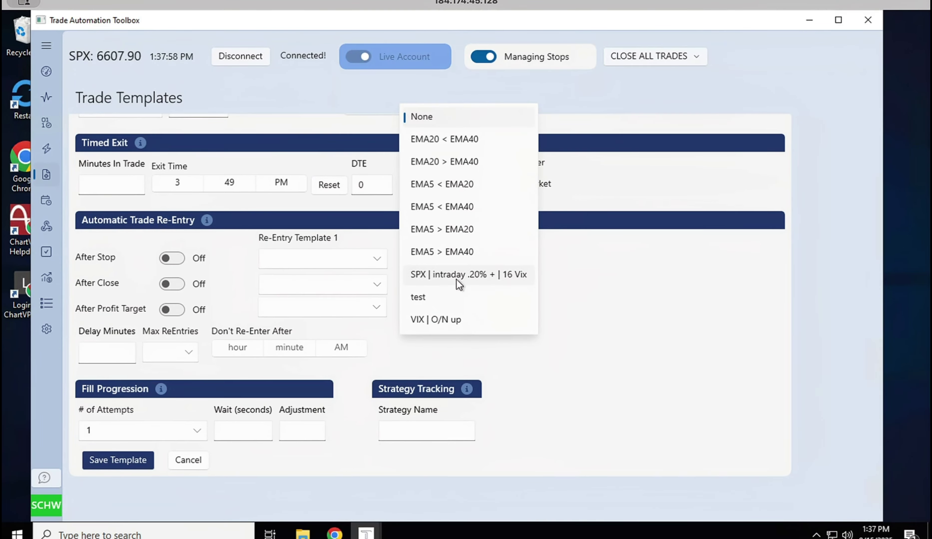
pyautogui.click(644, 272)
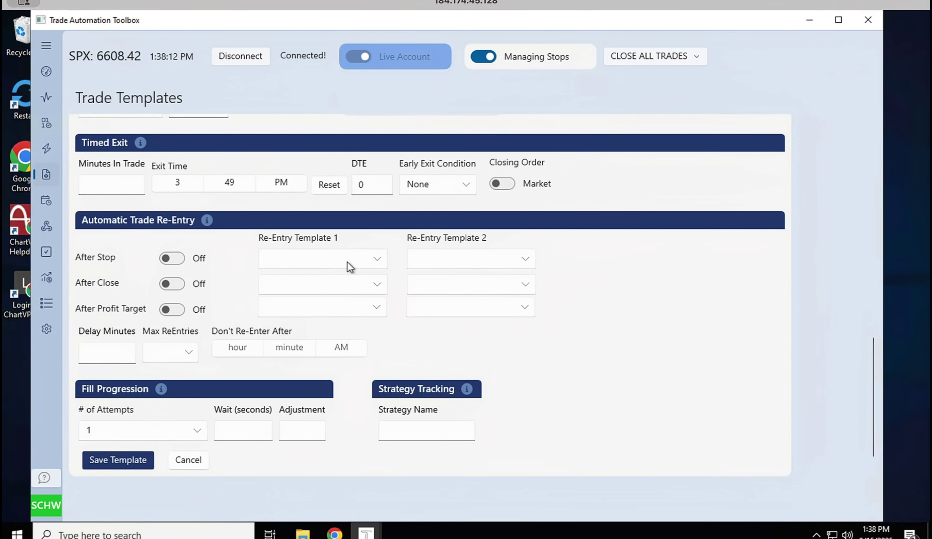
pyautogui.click(181, 263)
pyautogui.click(181, 263)
# - Set the fill progression to 4 attempts with a 3-second wait and a .05 adjustment
pyautogui.click(120, 426)
pyautogui.click(109, 364)
pyautogui.click(252, 439)
pyautogui.write('3')
pyautogui.click(297, 428)
pyautogui.write('.05')
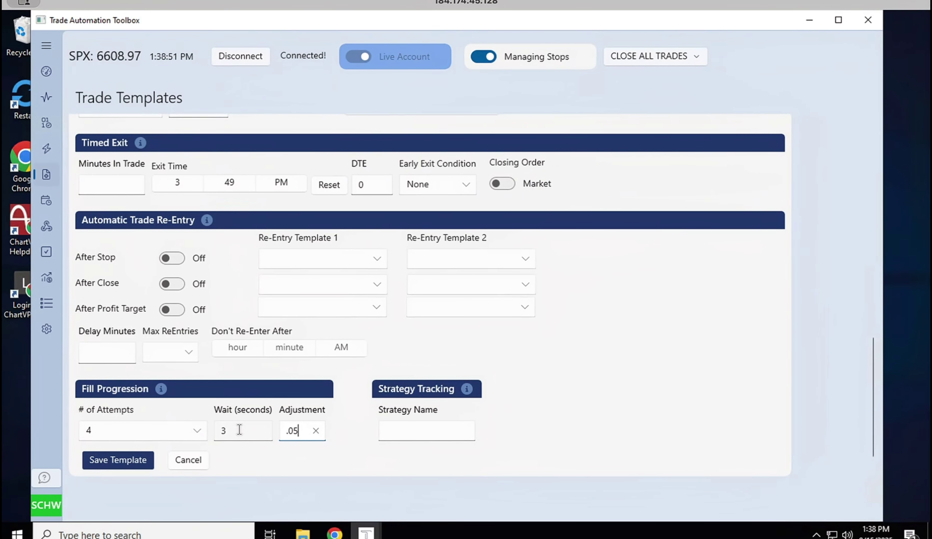
# - Change the fill progression wait to 5 seconds and the number of attempts to 5
pyautogui.moveTo(228, 429); pyautogui.dragTo(217, 427)
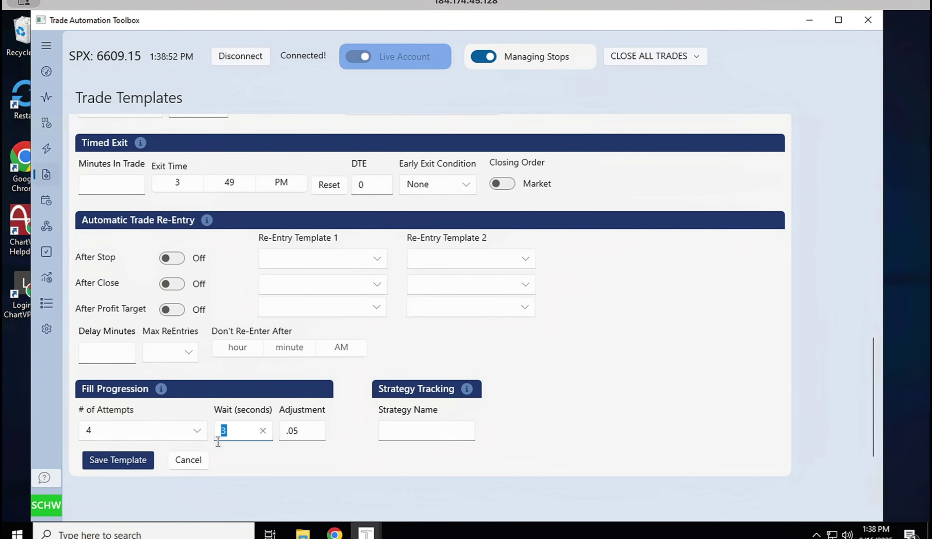
pyautogui.write('5')
pyautogui.click(95, 430)
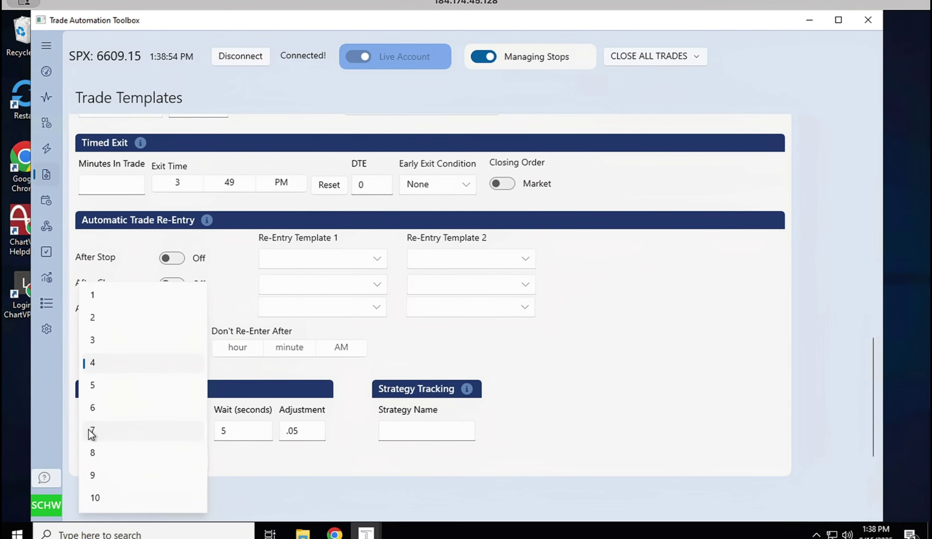
pyautogui.click(100, 384)
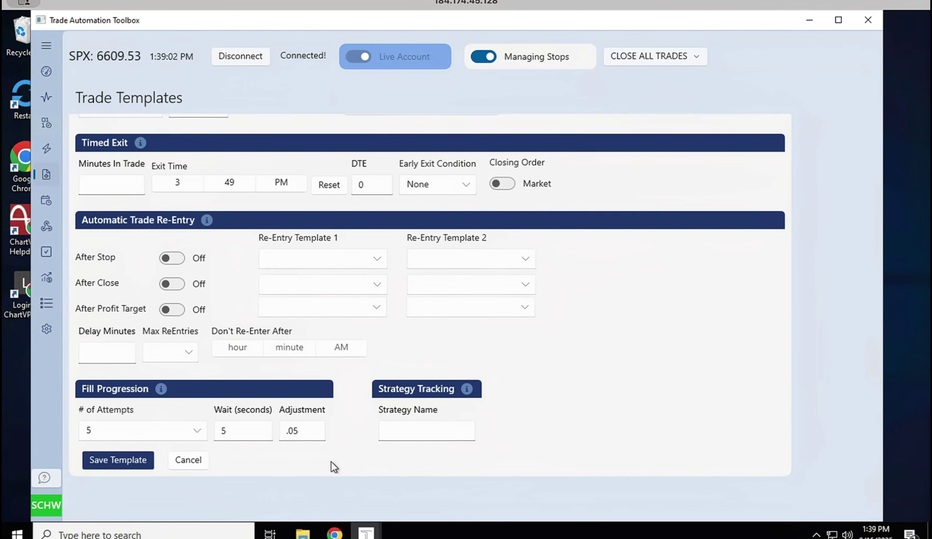
# - Enter MEIC as the tracking strategy name and cancel the new template without saving it
pyautogui.click(410, 436)
pyautogui.write('MEIC')
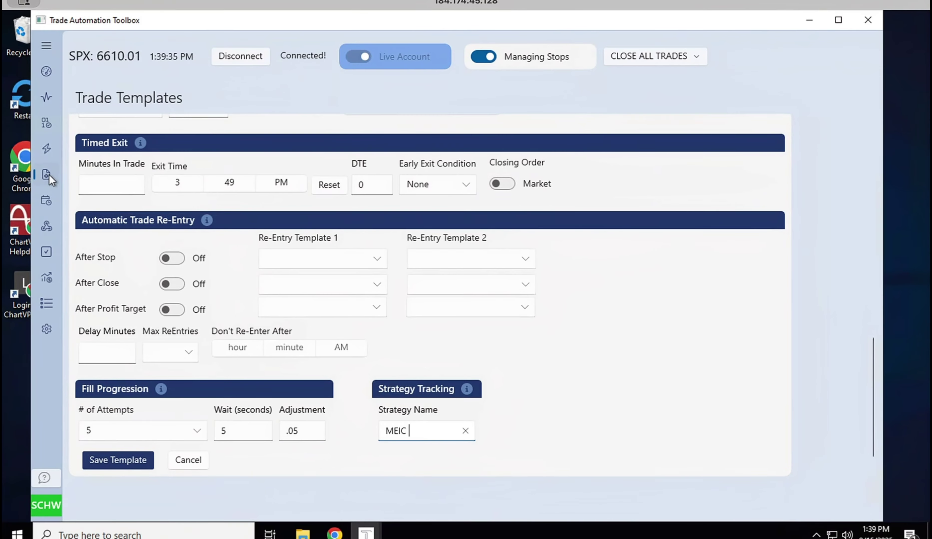
pyautogui.click(190, 460)
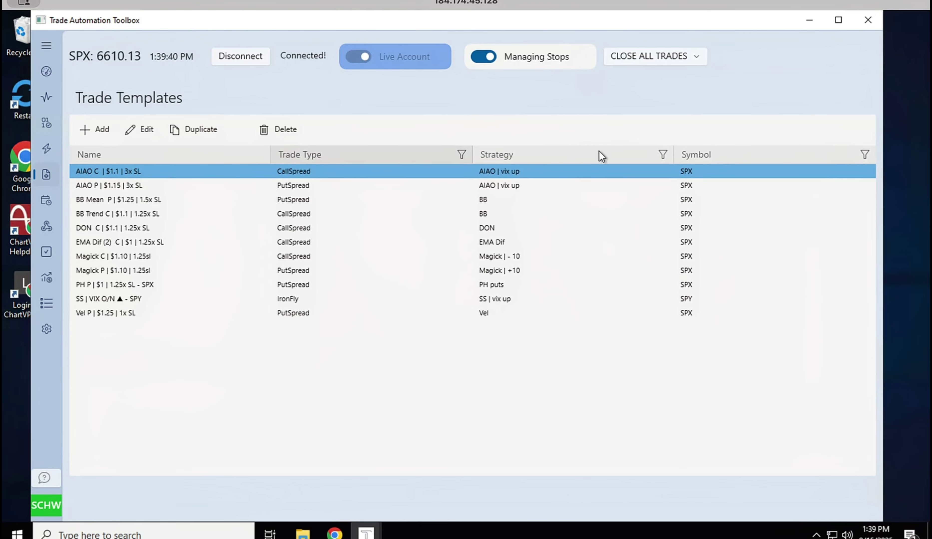
# - Sort the trade templates by strategy in ascending and descending order and clear the sorting again
pyautogui.click(570, 156)
pyautogui.click(570, 156)
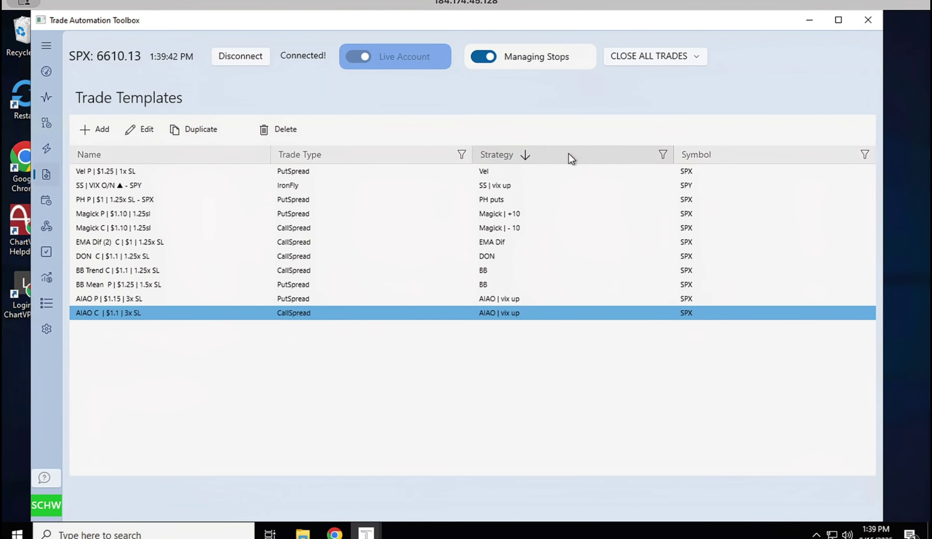
pyautogui.click(571, 157)
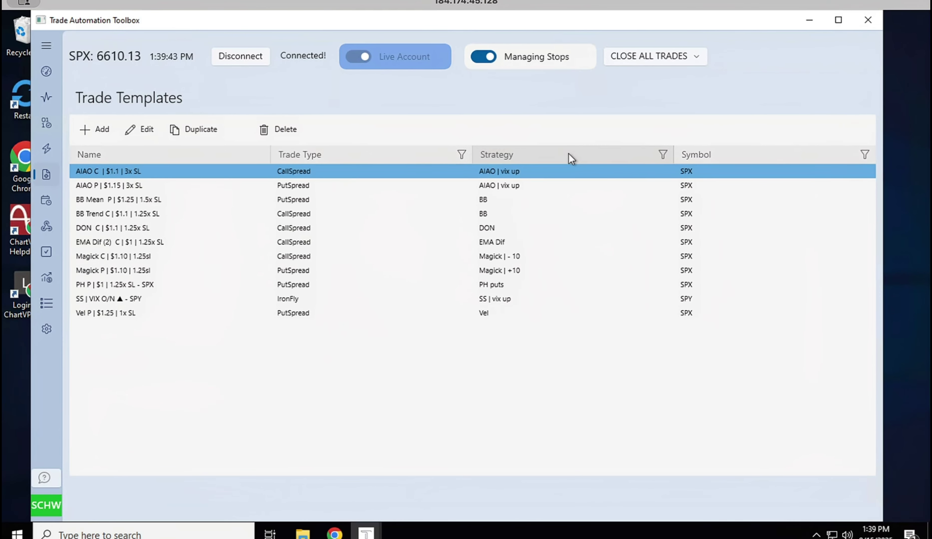
# - Review which columns can be shown in the trade template list and close the column chooser
pyautogui.rightClick(357, 157)
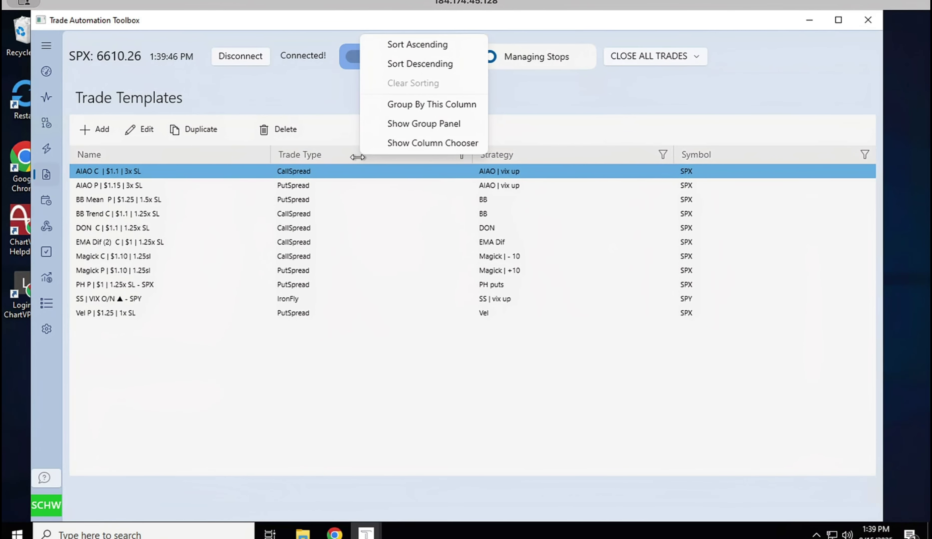
pyautogui.click(411, 143)
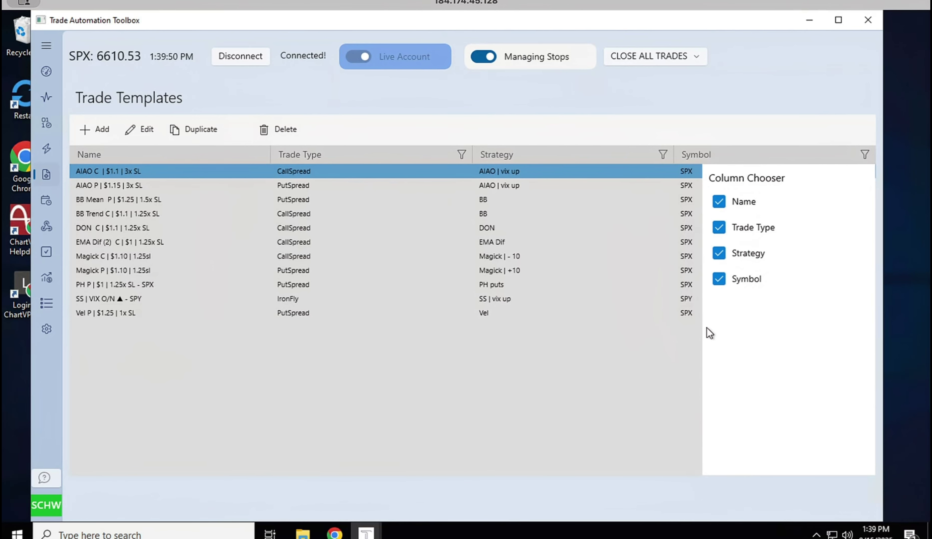
pyautogui.click(418, 419)
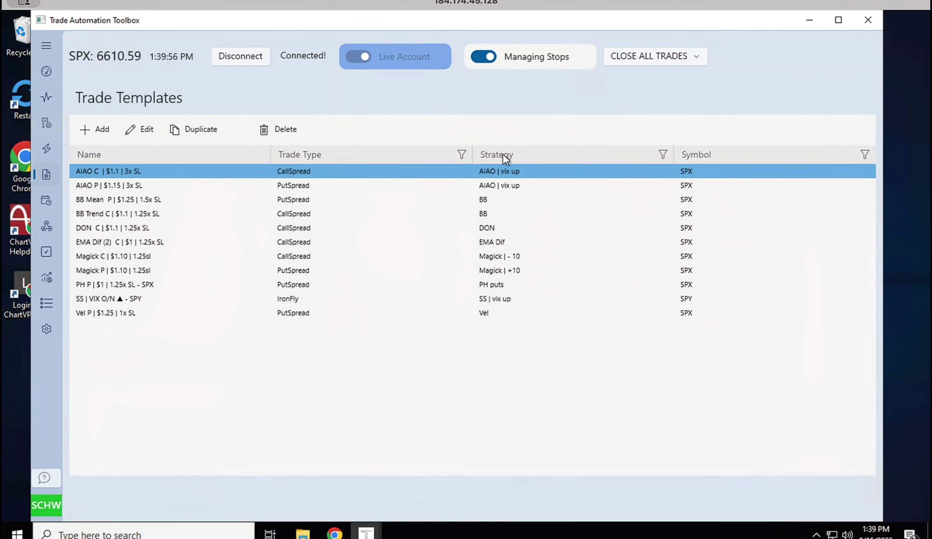
# - Hide the Trade Type column from the trade template list using the column chooser
pyautogui.rightClick(606, 153)
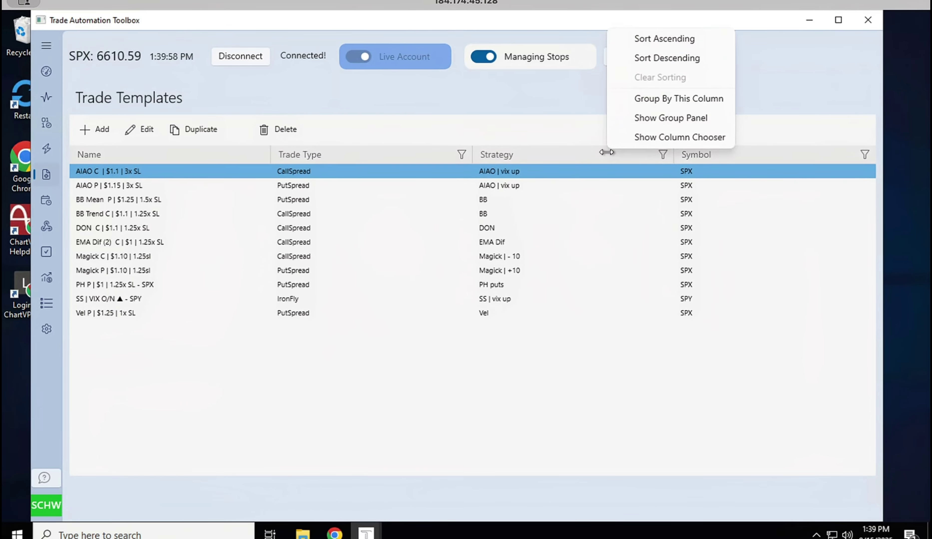
pyautogui.click(651, 141)
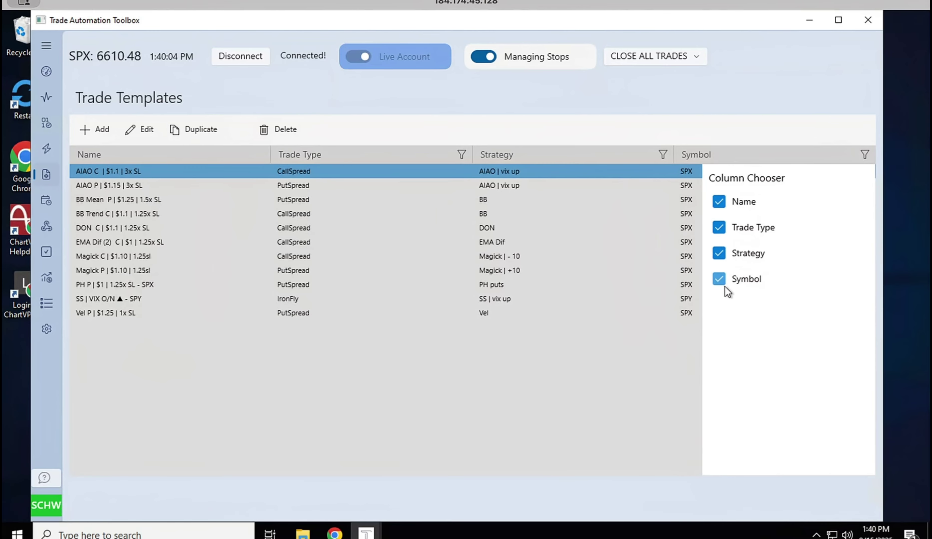
pyautogui.click(719, 229)
pyautogui.click(587, 118)
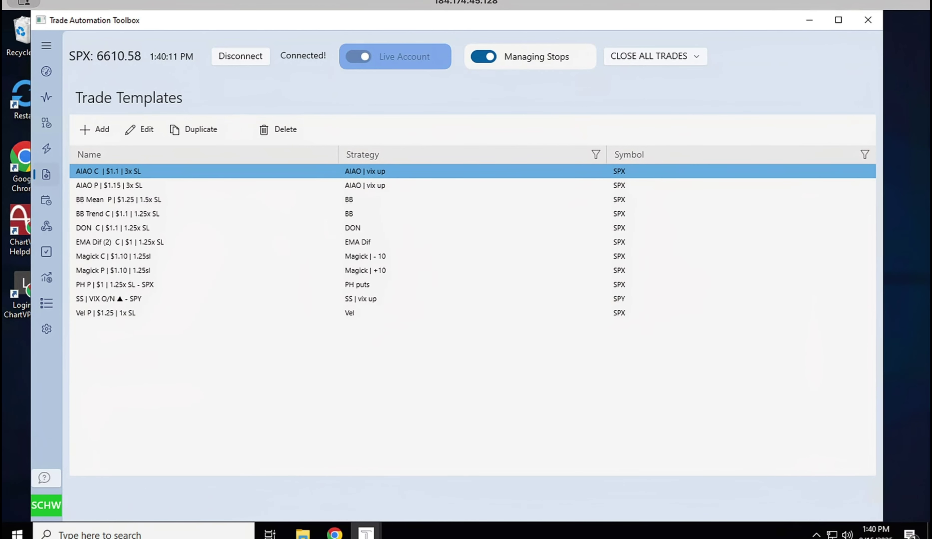